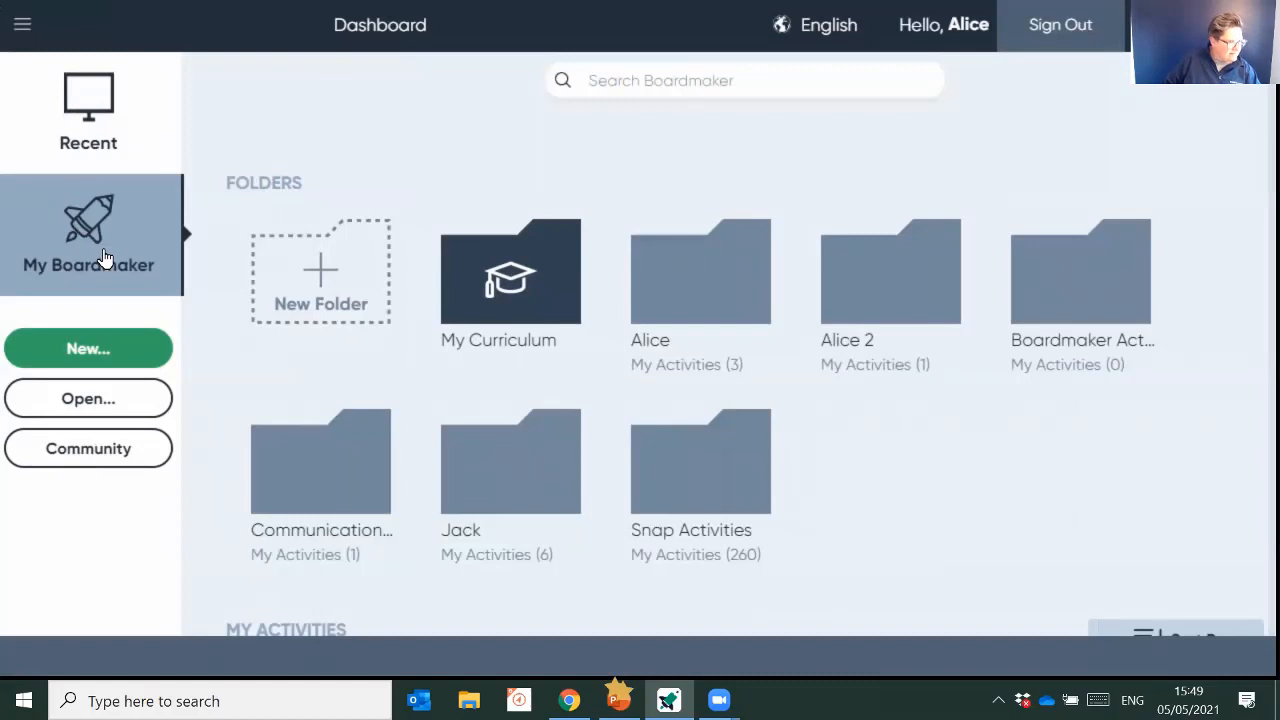
- Review the recent activities, and the folders and activities stored in My Boardmaker
{"action": "left_click", "coordinate": [104, 139]}
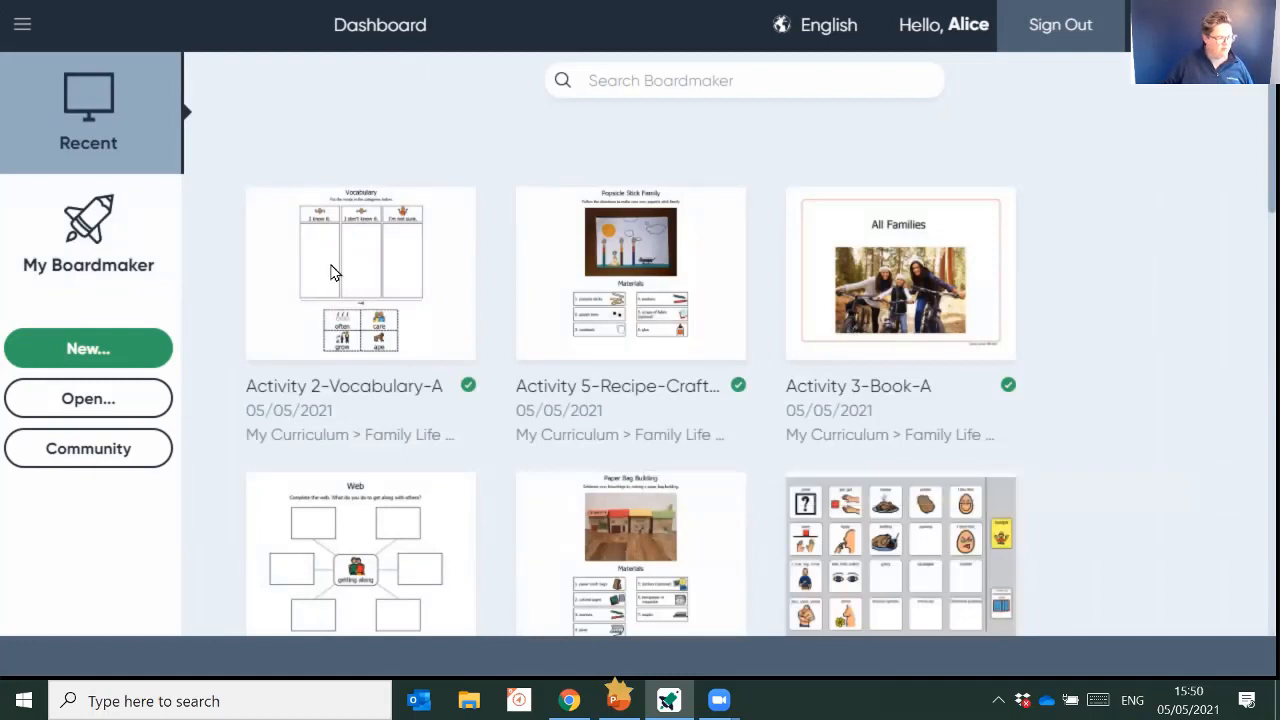
{"action": "mouse_move", "coordinate": [955, 535]}
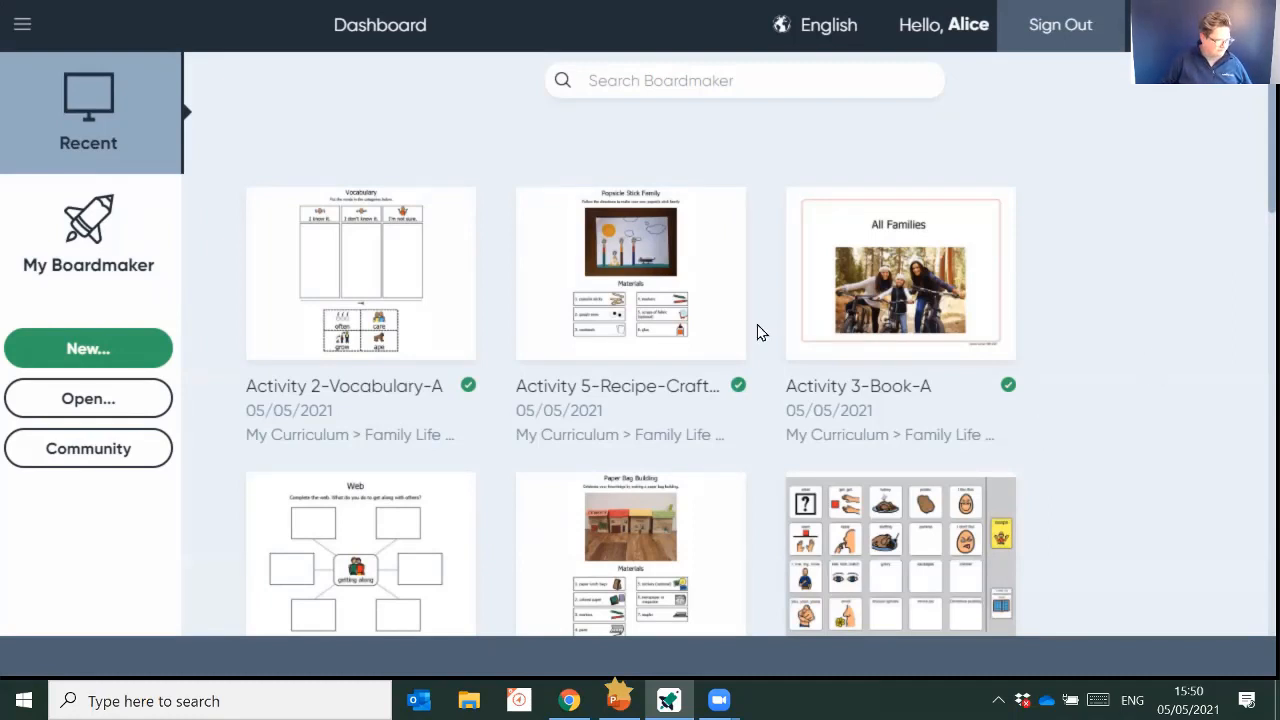
{"action": "left_click", "coordinate": [97, 259]}
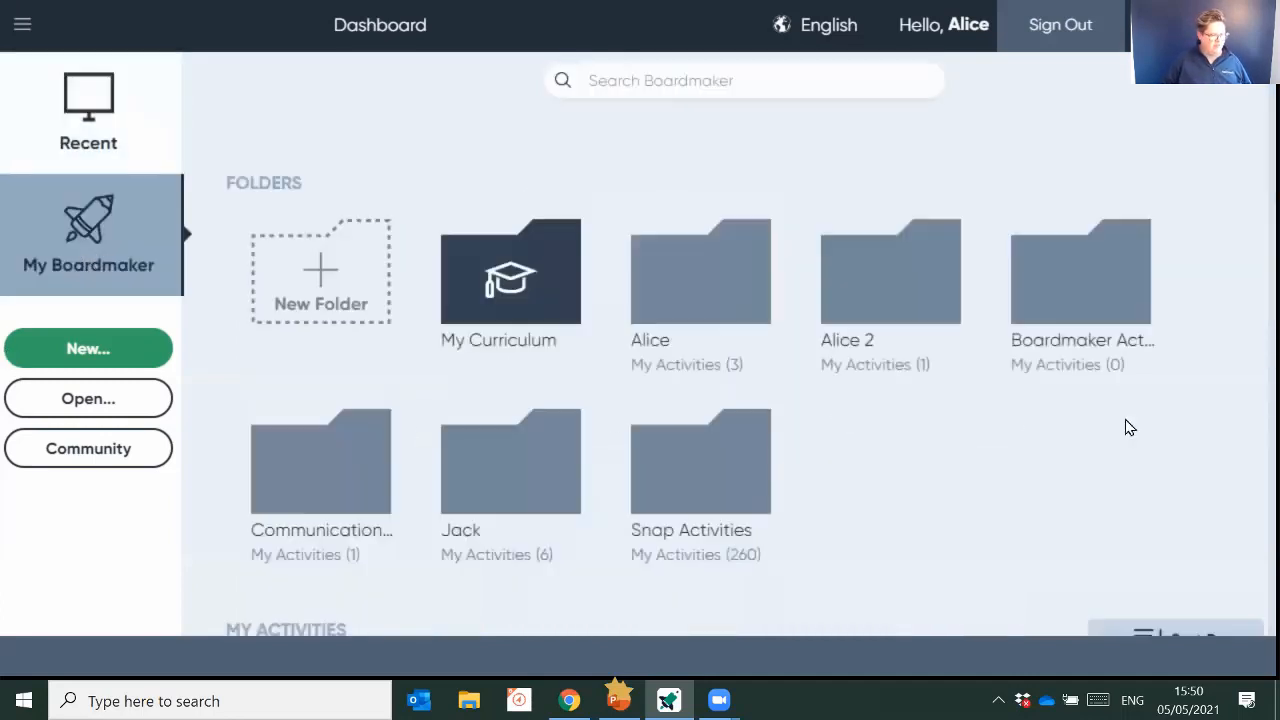
{"action": "scroll", "coordinate": [929, 394], "scroll_direction": "down", "scroll_amount": 5}
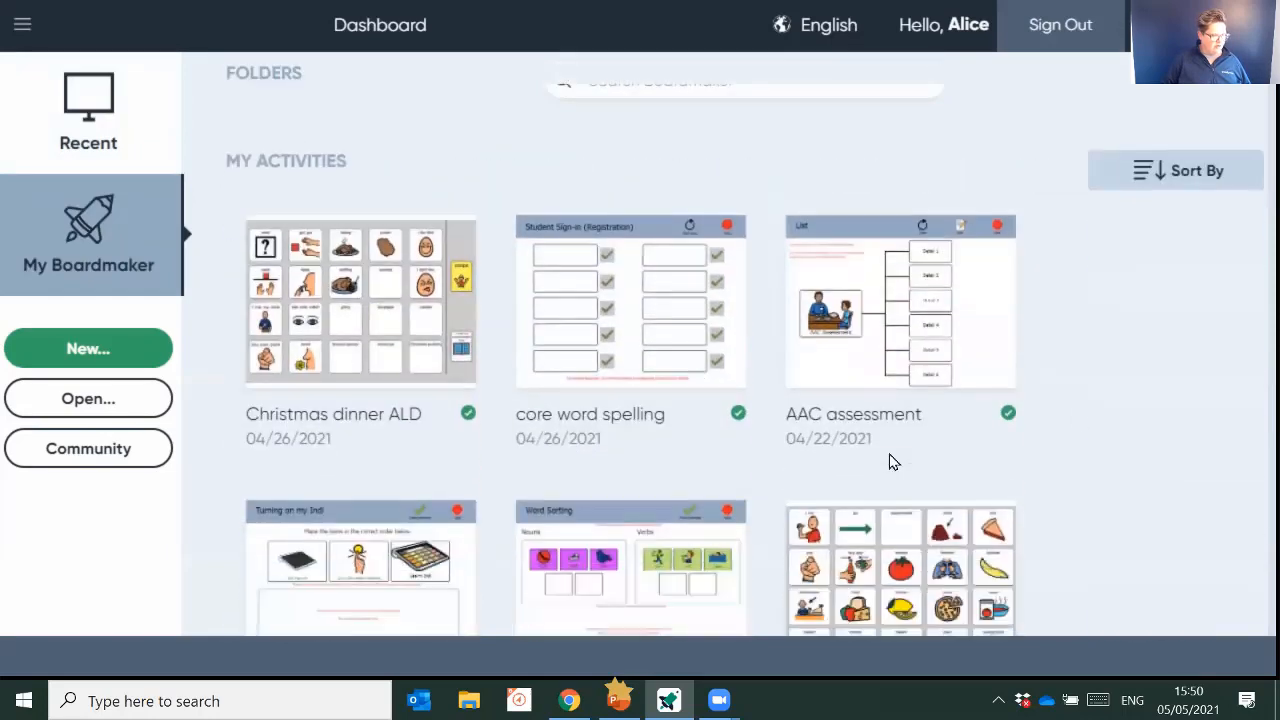
{"action": "scroll", "coordinate": [1160, 488], "scroll_direction": "up", "scroll_amount": 5}
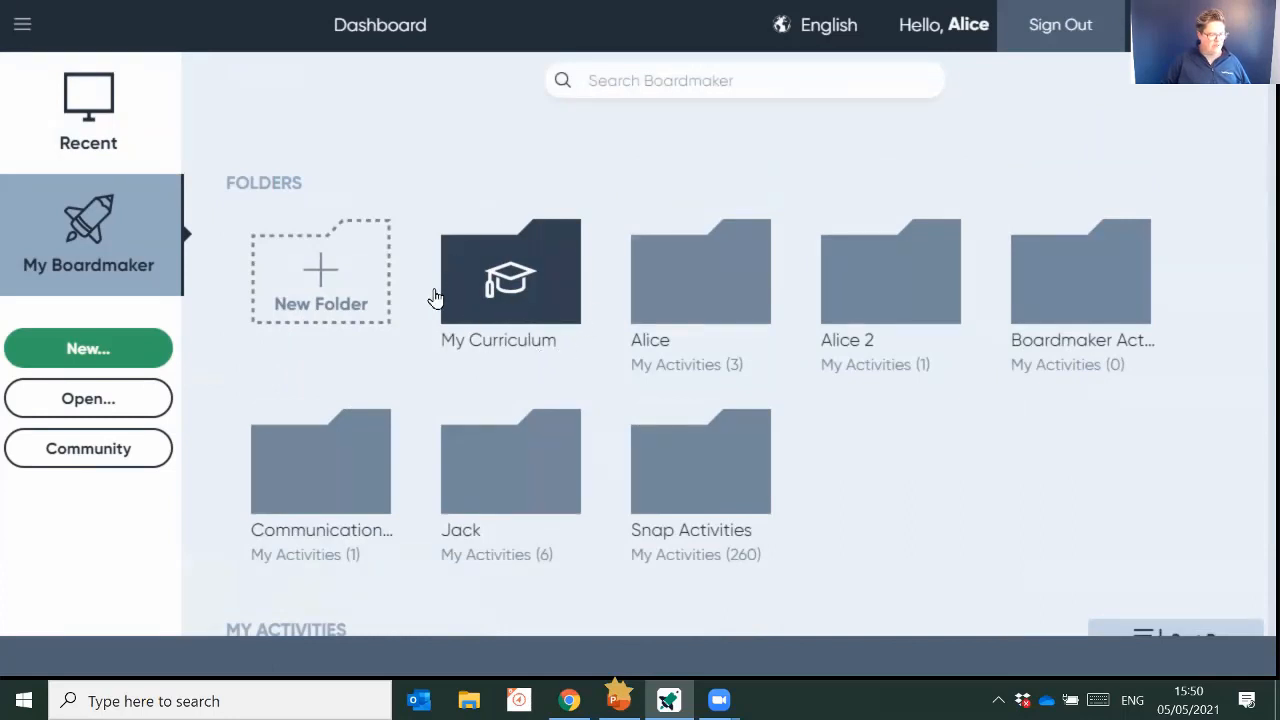
- Start adding curriculum from the My Curriculum folder and browse the Activities-to-Go themes
{"action": "left_click", "coordinate": [494, 304]}
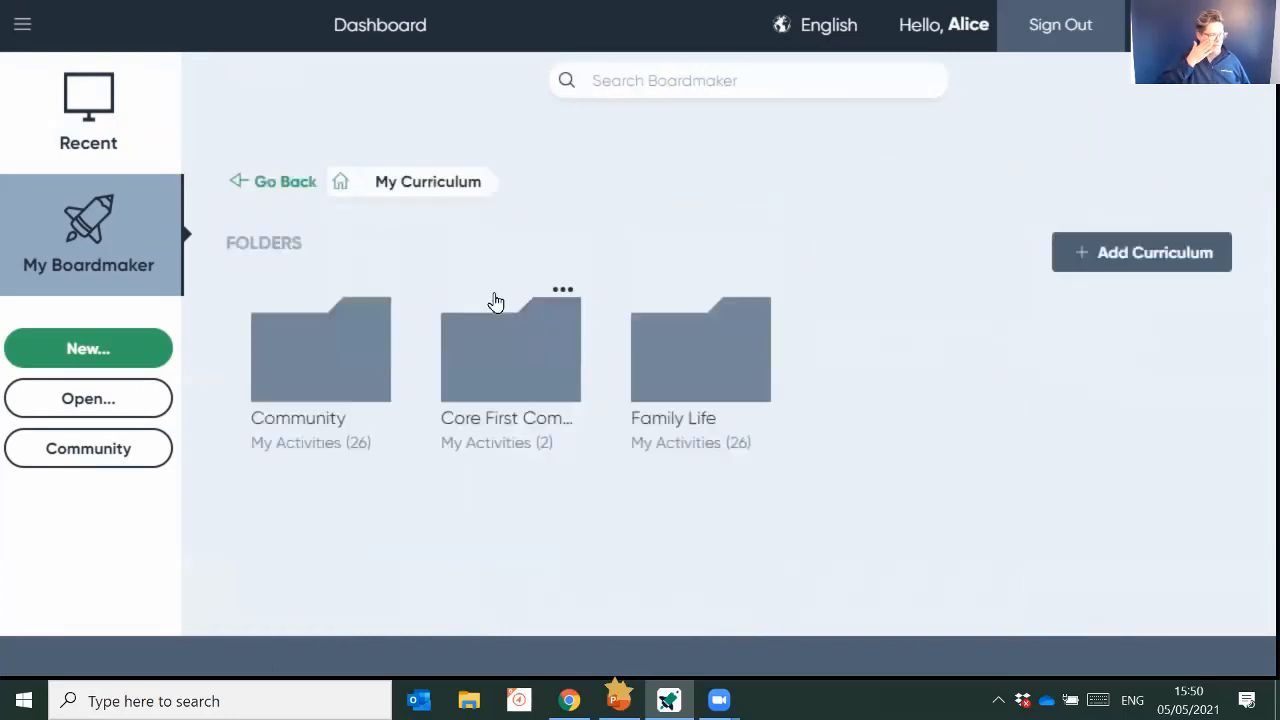
{"action": "left_click", "coordinate": [1118, 266]}
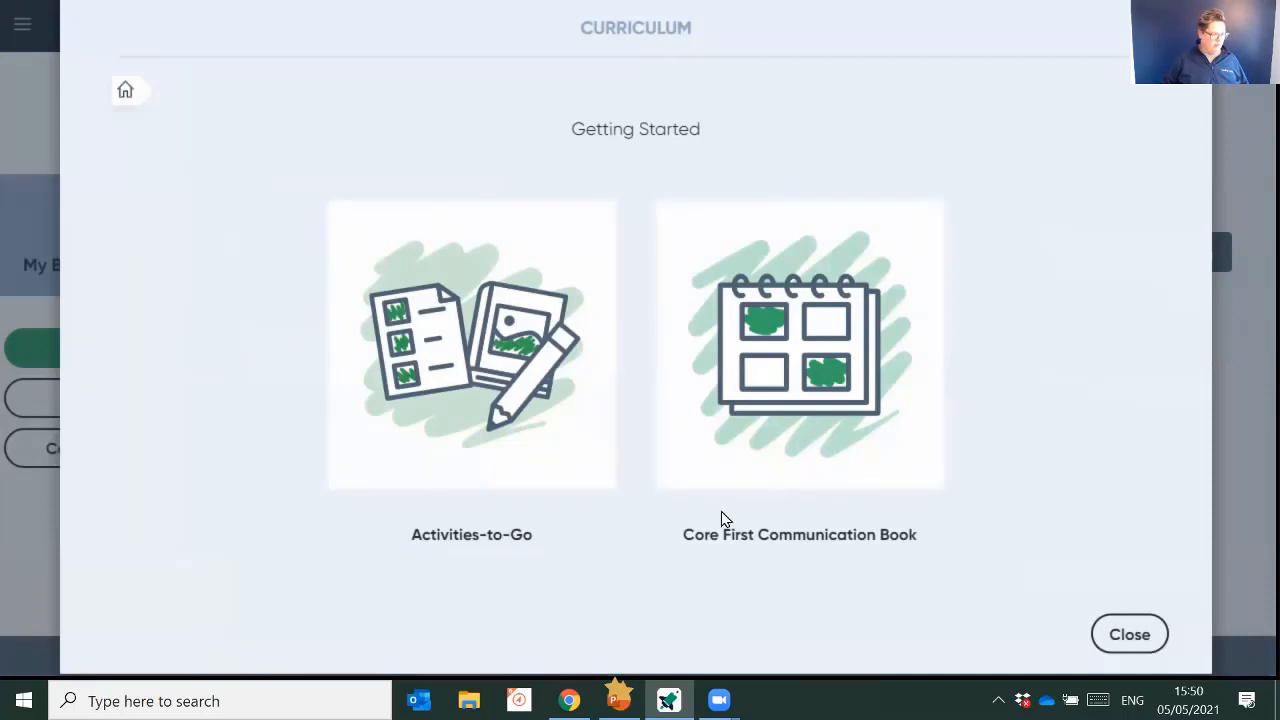
{"action": "left_click", "coordinate": [495, 368]}
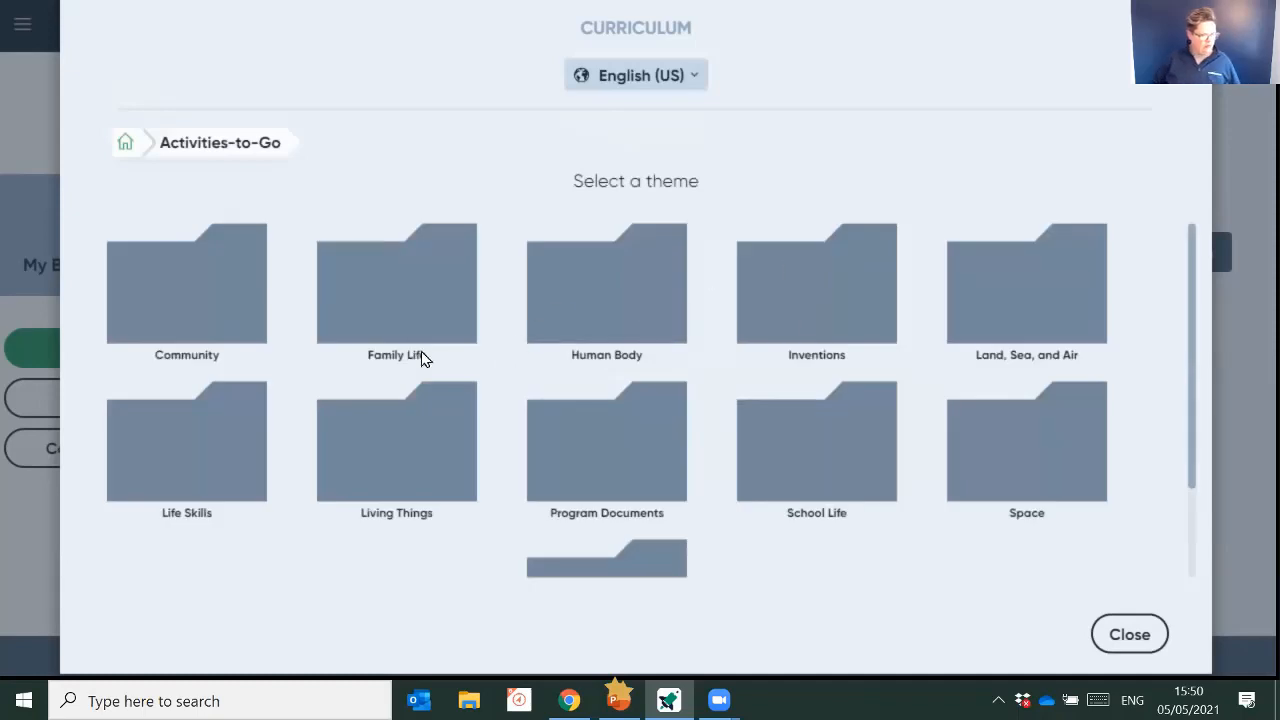
{"action": "scroll", "coordinate": [640, 435], "scroll_direction": "down", "scroll_amount": 2}
{"action": "scroll", "coordinate": [666, 429], "scroll_direction": "up", "scroll_amount": 2}
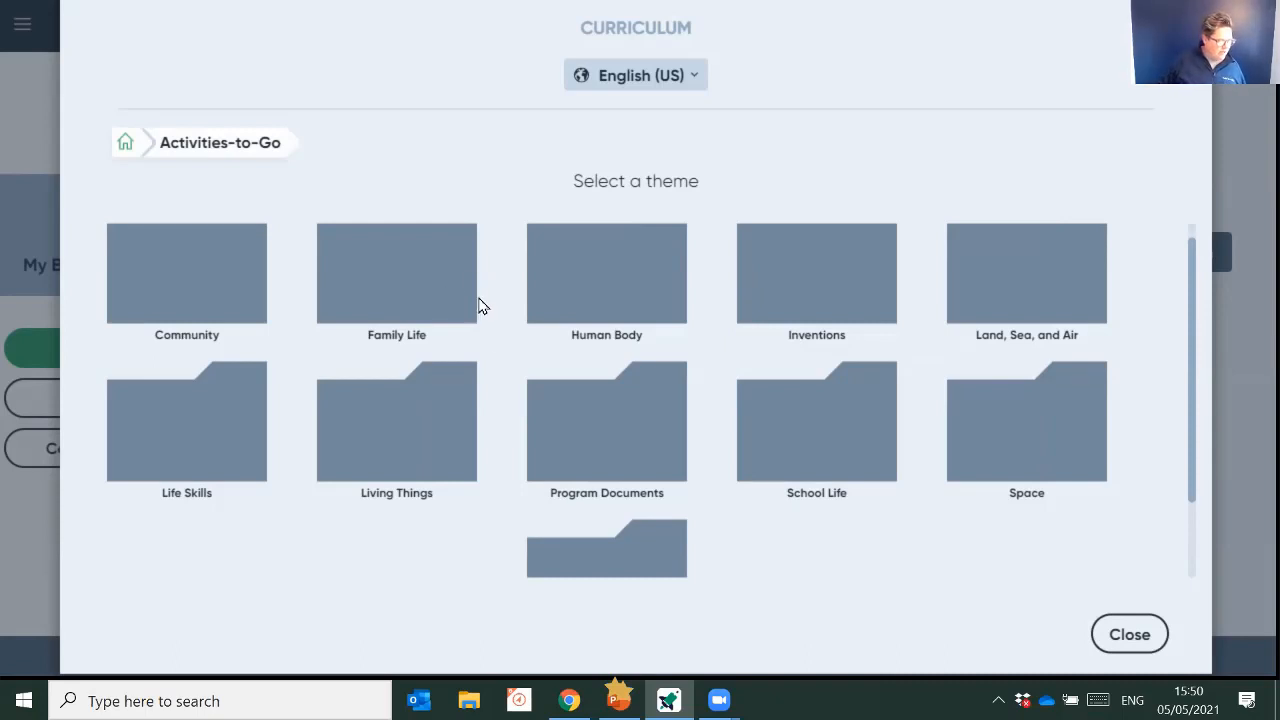
{"action": "scroll", "coordinate": [493, 354], "scroll_direction": "down", "scroll_amount": 2}
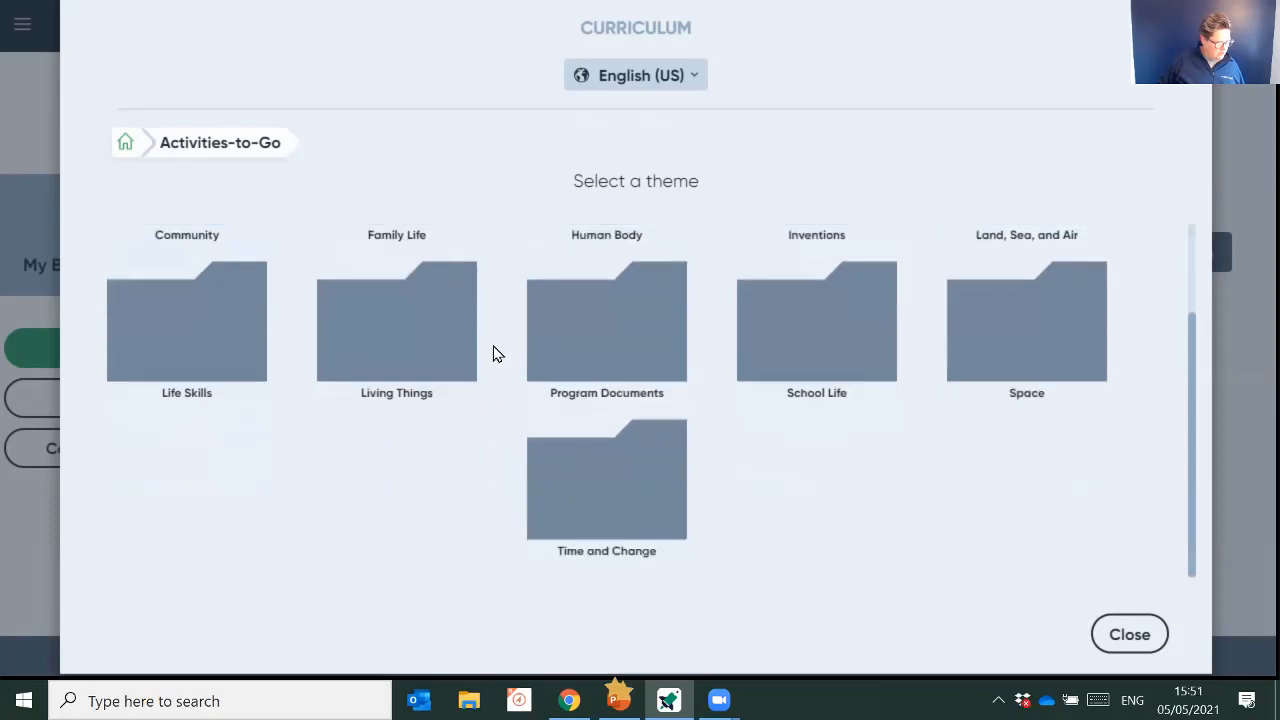
- Open Level B of the Food Choices unit in the Life Skills theme and look through its materials
{"action": "left_click", "coordinate": [138, 315]}
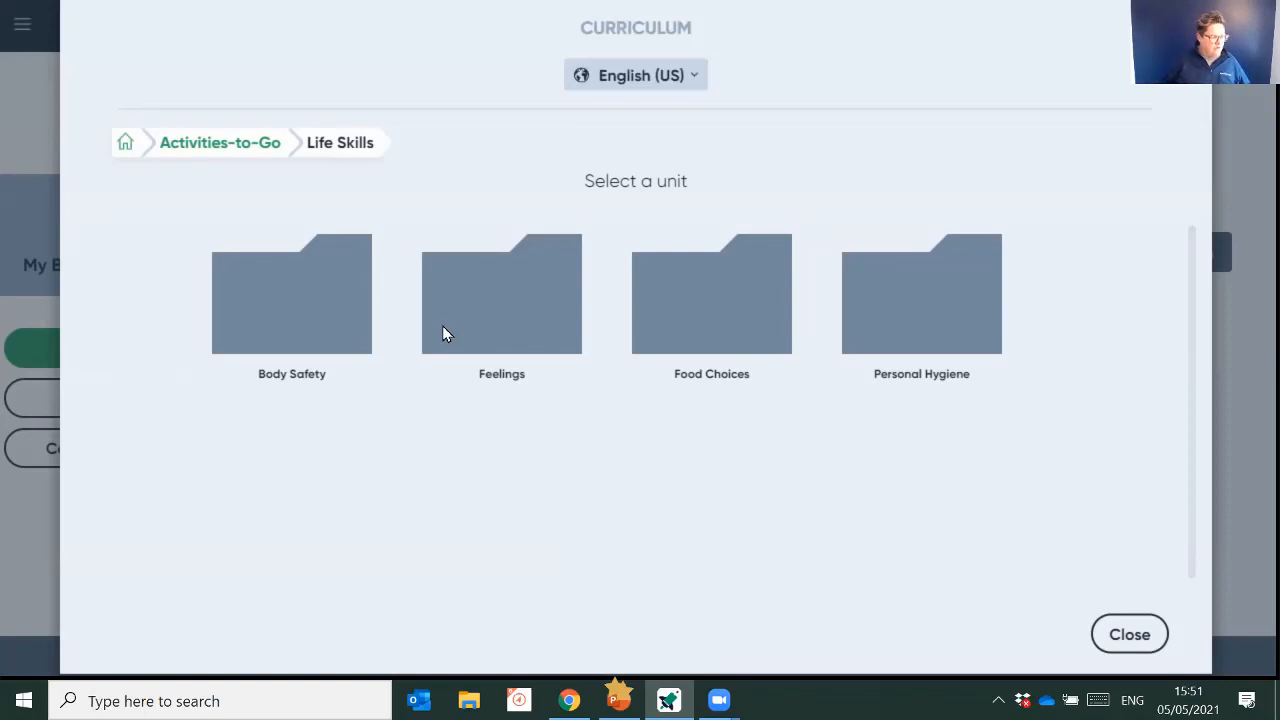
{"action": "left_click", "coordinate": [762, 336]}
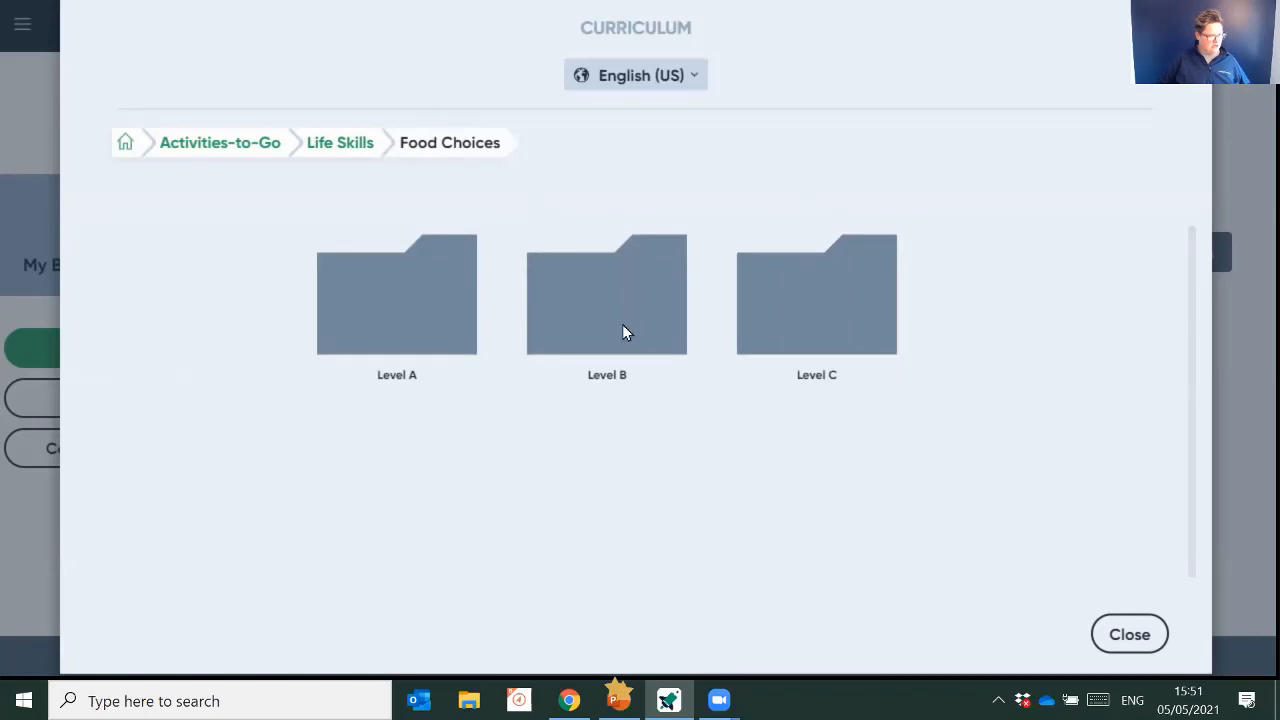
{"action": "left_click", "coordinate": [614, 292]}
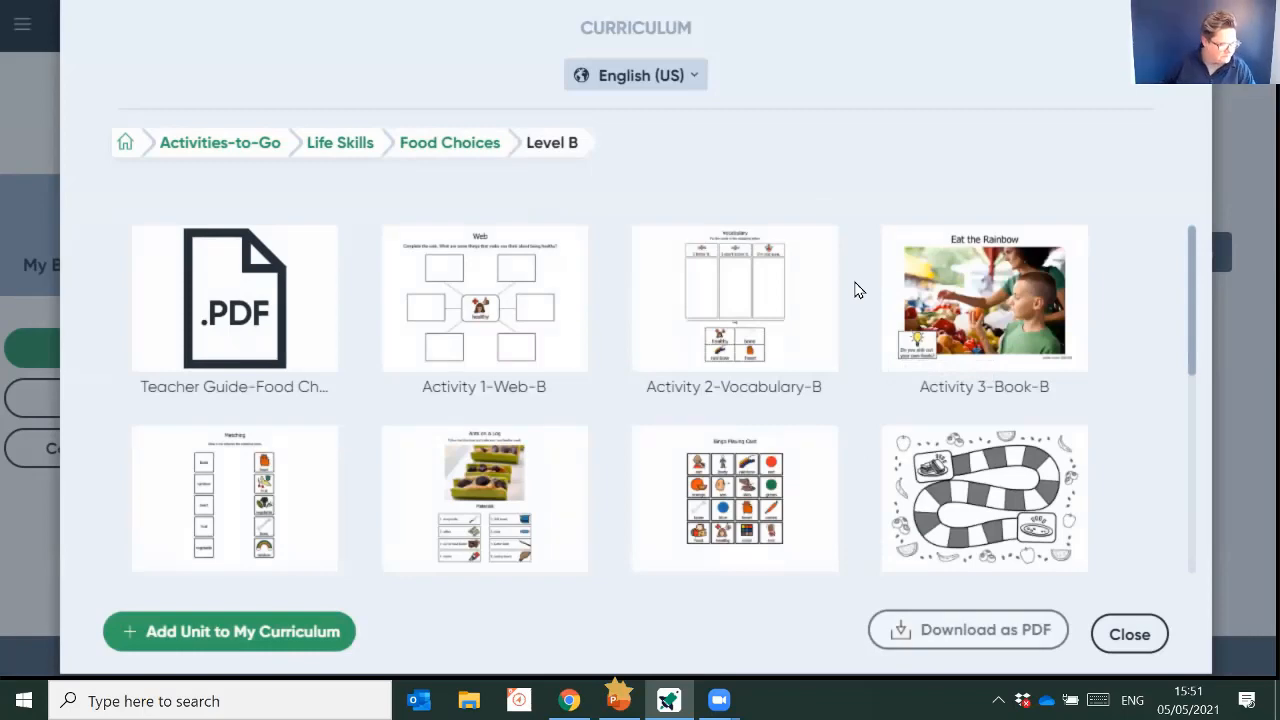
{"action": "scroll", "coordinate": [686, 390], "scroll_direction": "down", "scroll_amount": 6}
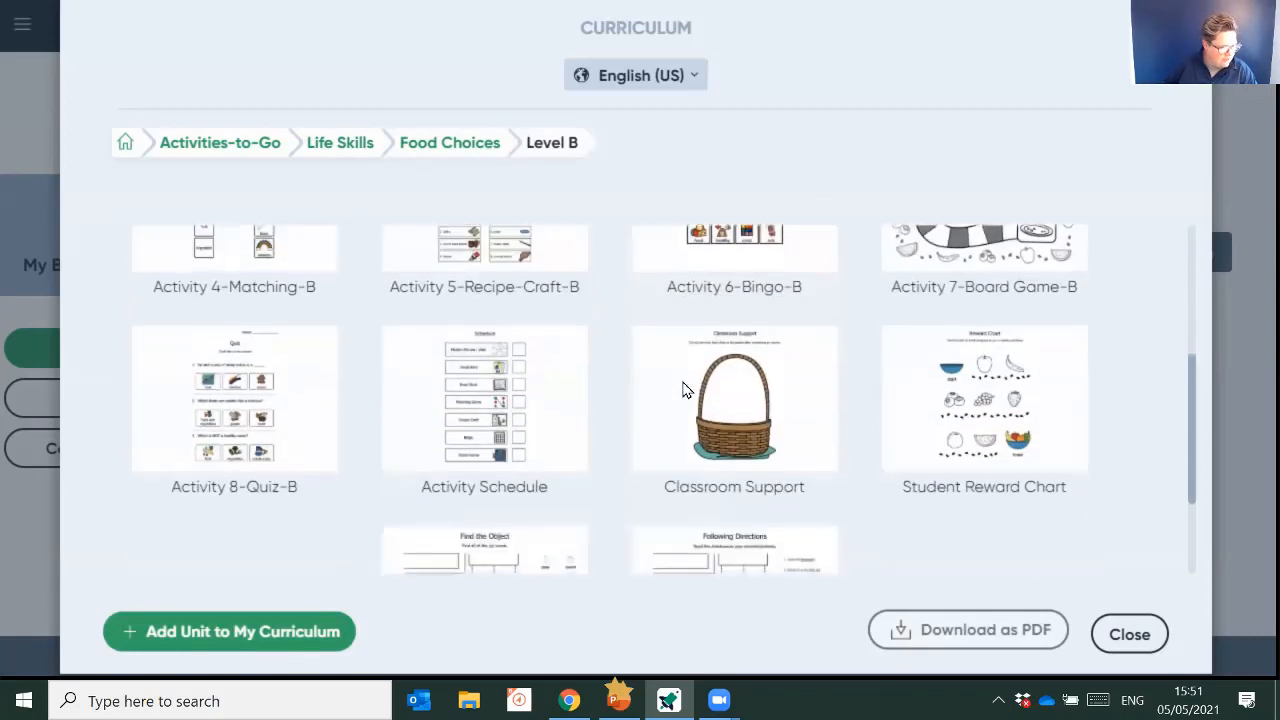
{"action": "scroll", "coordinate": [686, 390], "scroll_direction": "up", "scroll_amount": 6}
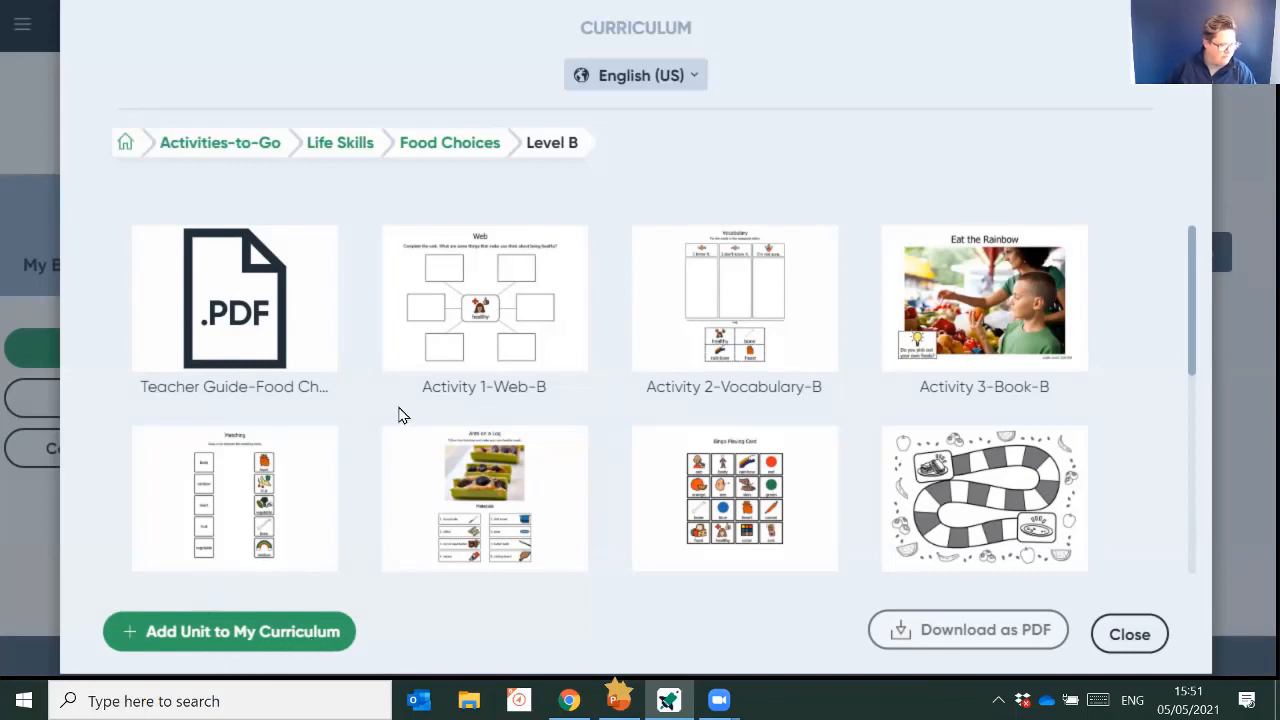
- Add the Level B unit to My Curriculum under the name Food Choices and close the curriculum library
{"action": "left_click", "coordinate": [258, 634]}
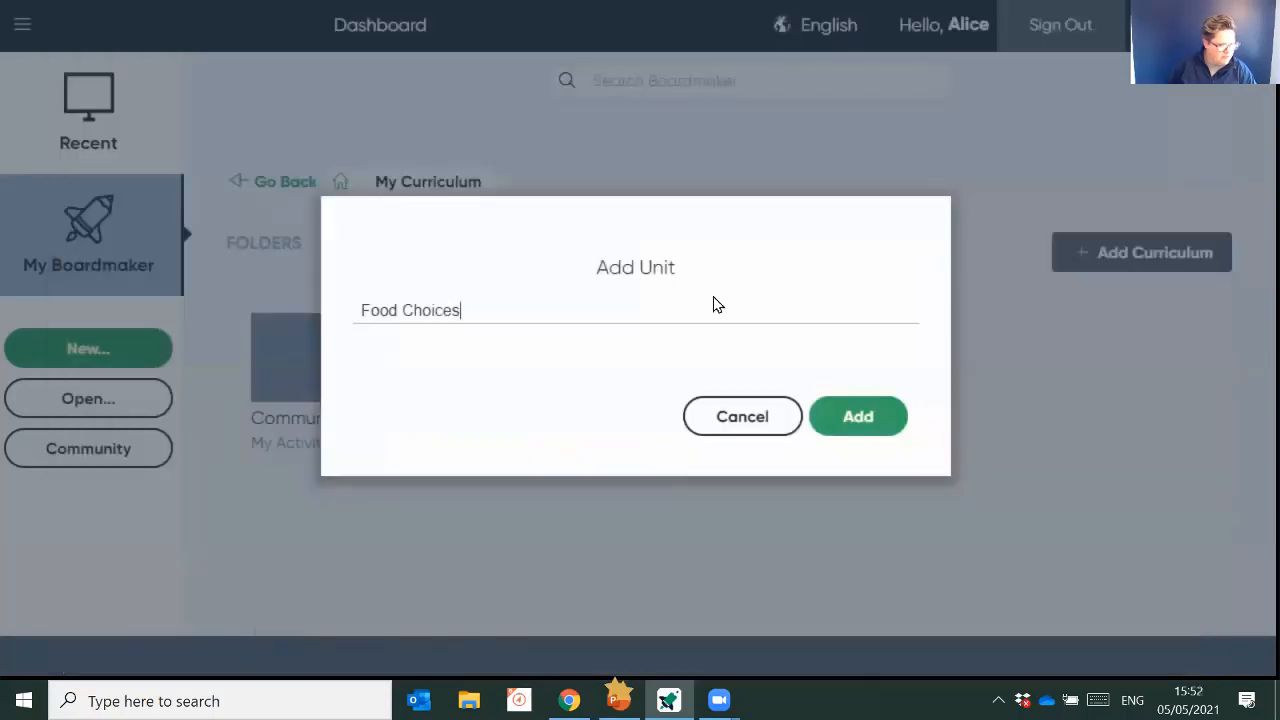
{"action": "left_click", "coordinate": [847, 425]}
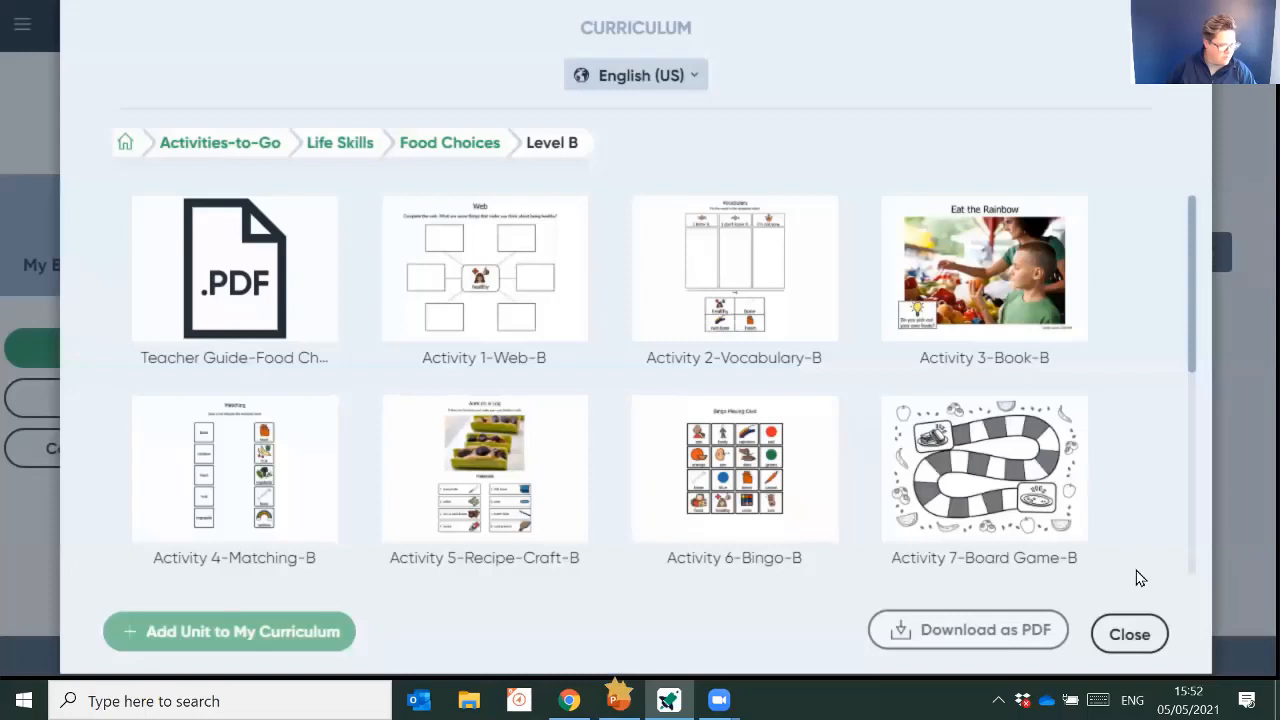
{"action": "left_click", "coordinate": [1131, 634]}
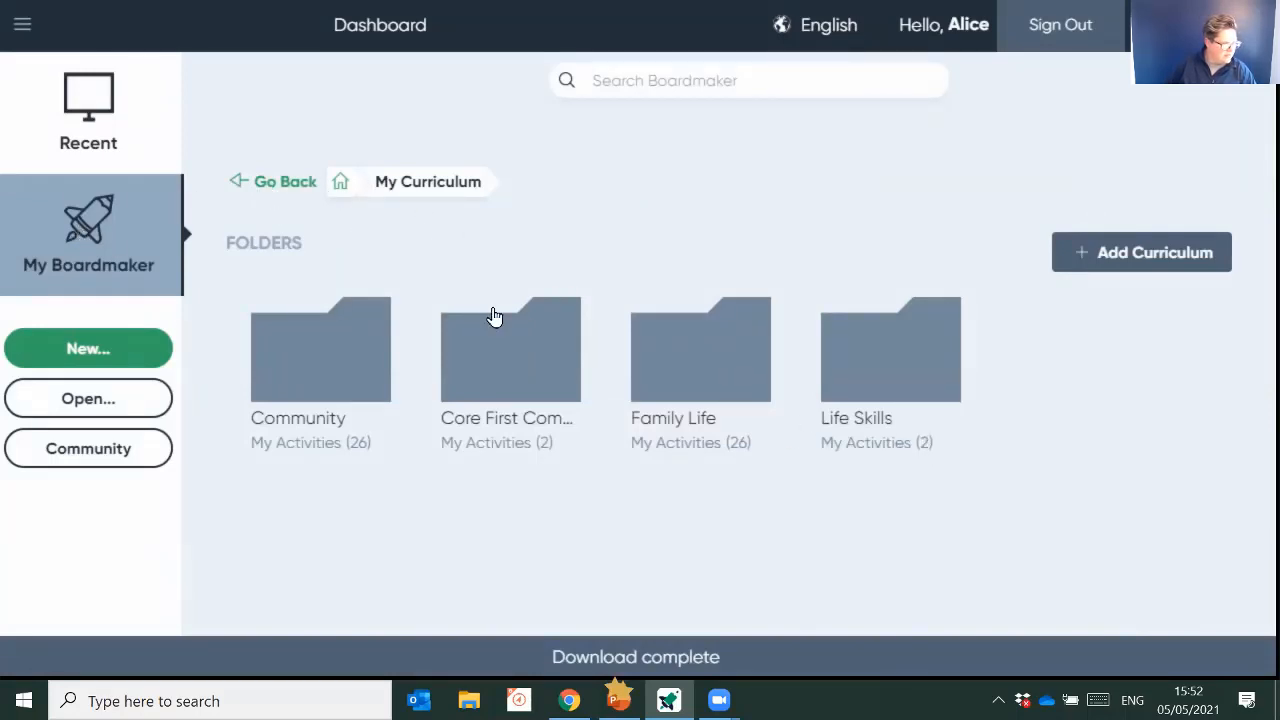
- Open the Level B folder of Food Choices inside the Life Skills folder of My Curriculum
{"action": "left_click", "coordinate": [106, 230]}
{"action": "mouse_move", "coordinate": [886, 294]}
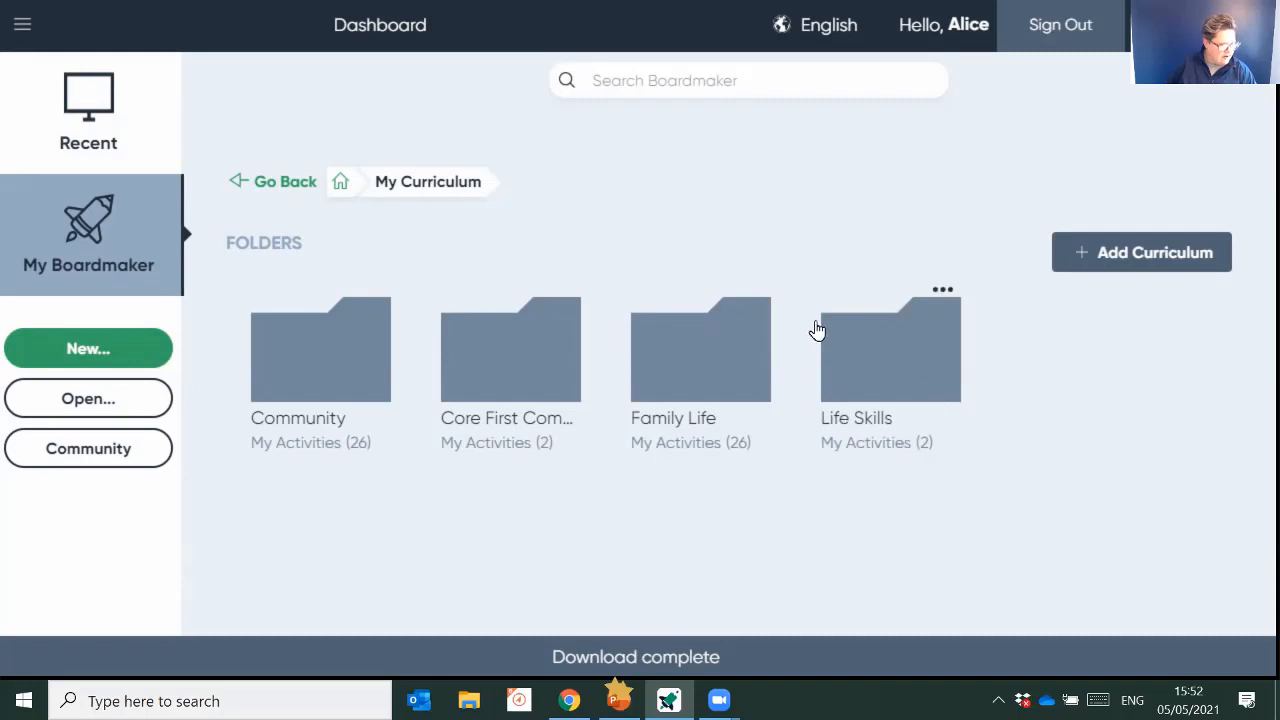
{"action": "left_click", "coordinate": [914, 362]}
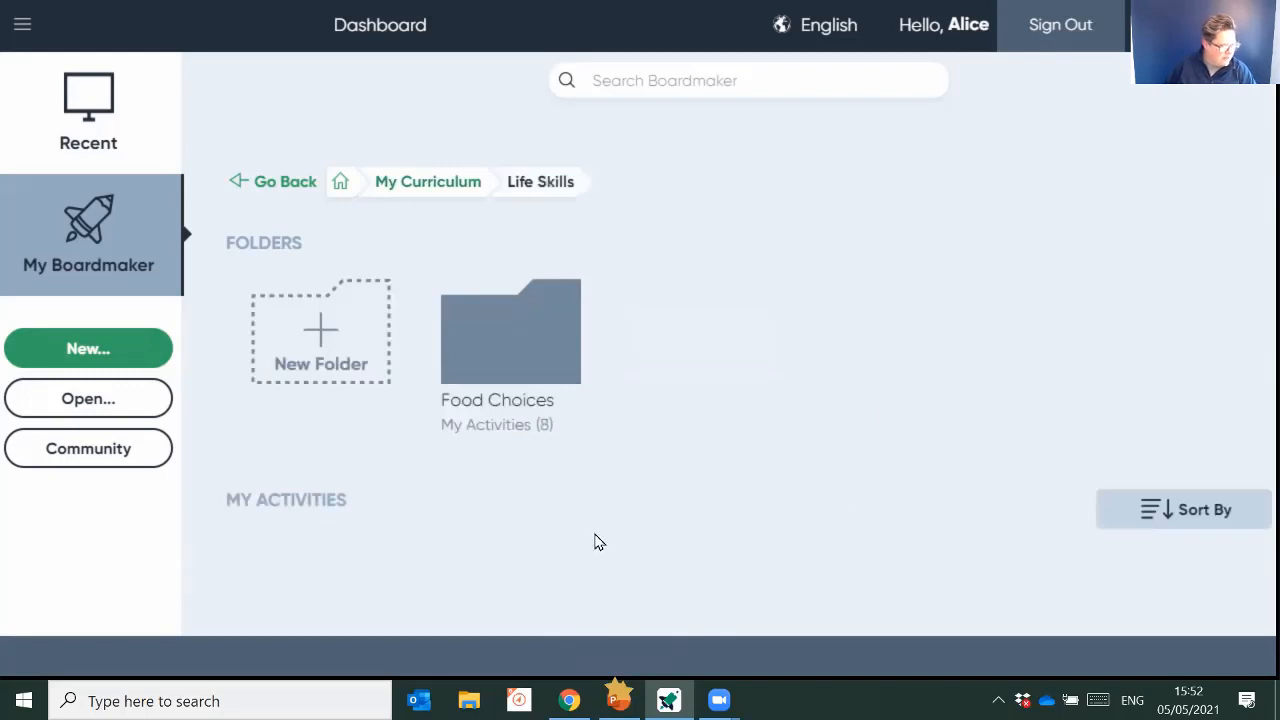
{"action": "left_click", "coordinate": [530, 327]}
{"action": "left_click", "coordinate": [530, 327]}
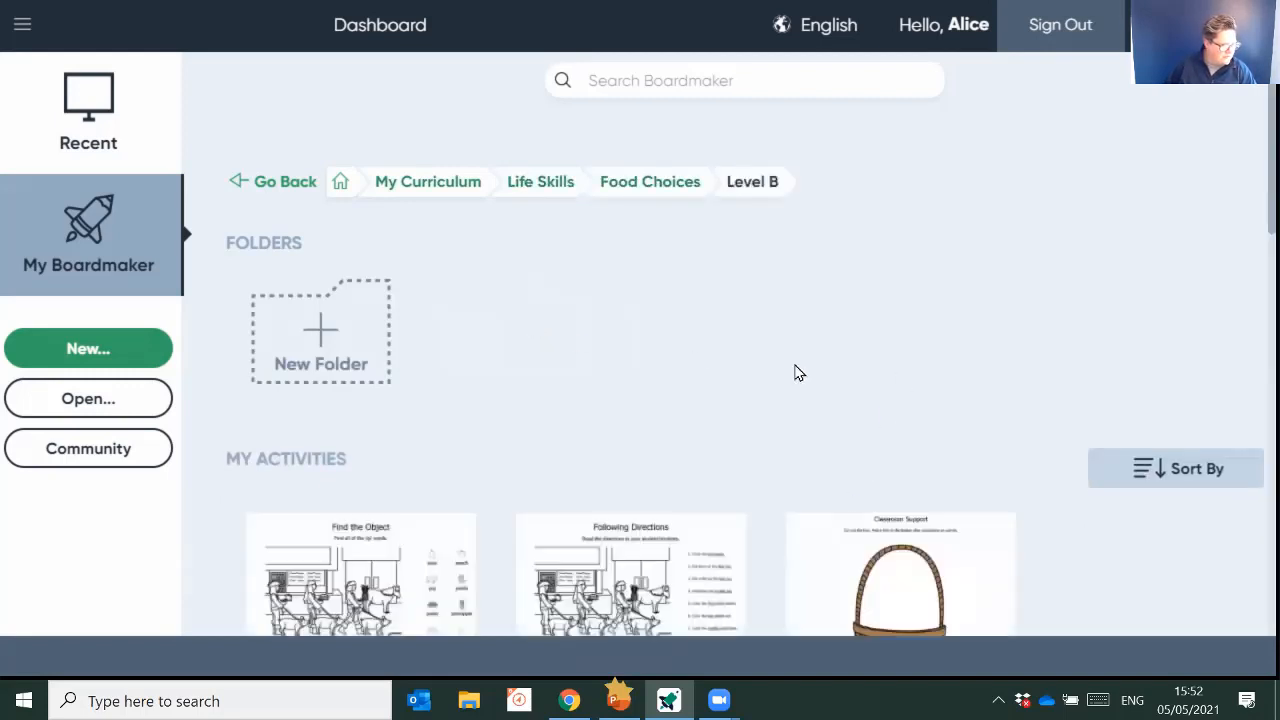
- Look through all the activities in the Level B folder, from Find the Object to Activity 1-Web-B
{"action": "scroll", "coordinate": [860, 360], "scroll_direction": "down", "scroll_amount": 3}
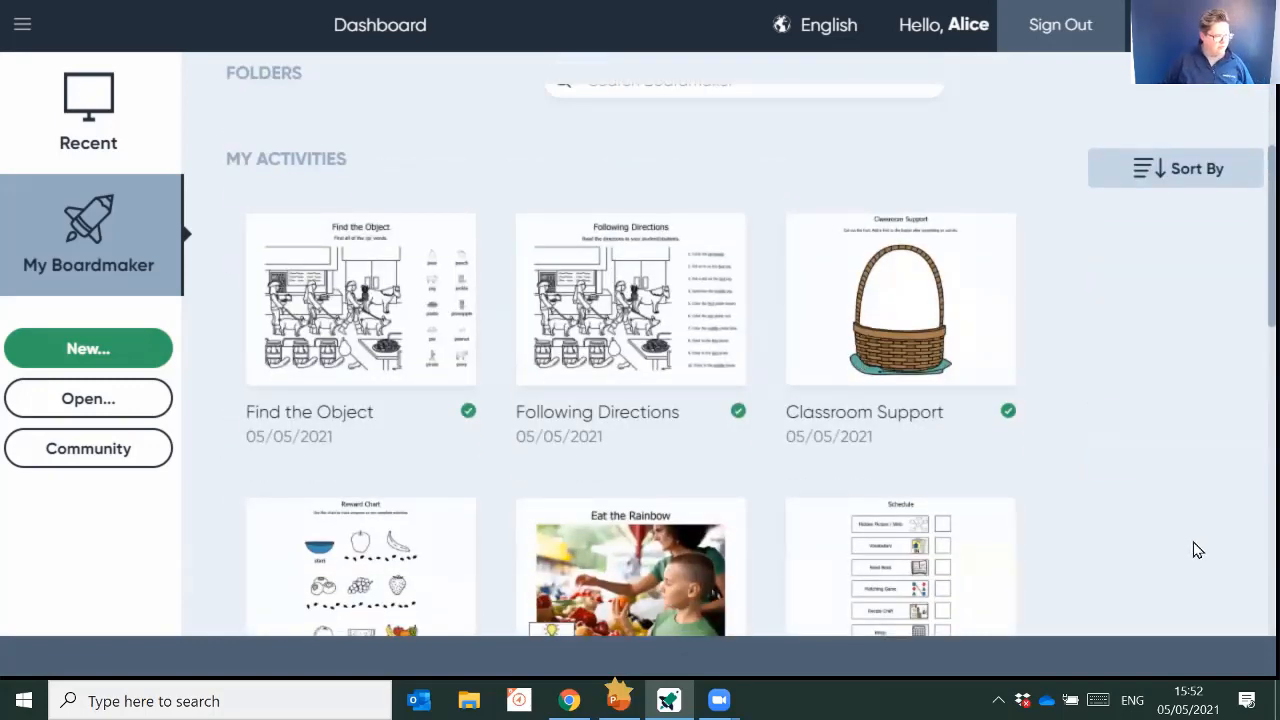
{"action": "scroll", "coordinate": [1197, 550], "scroll_direction": "down", "scroll_amount": 2}
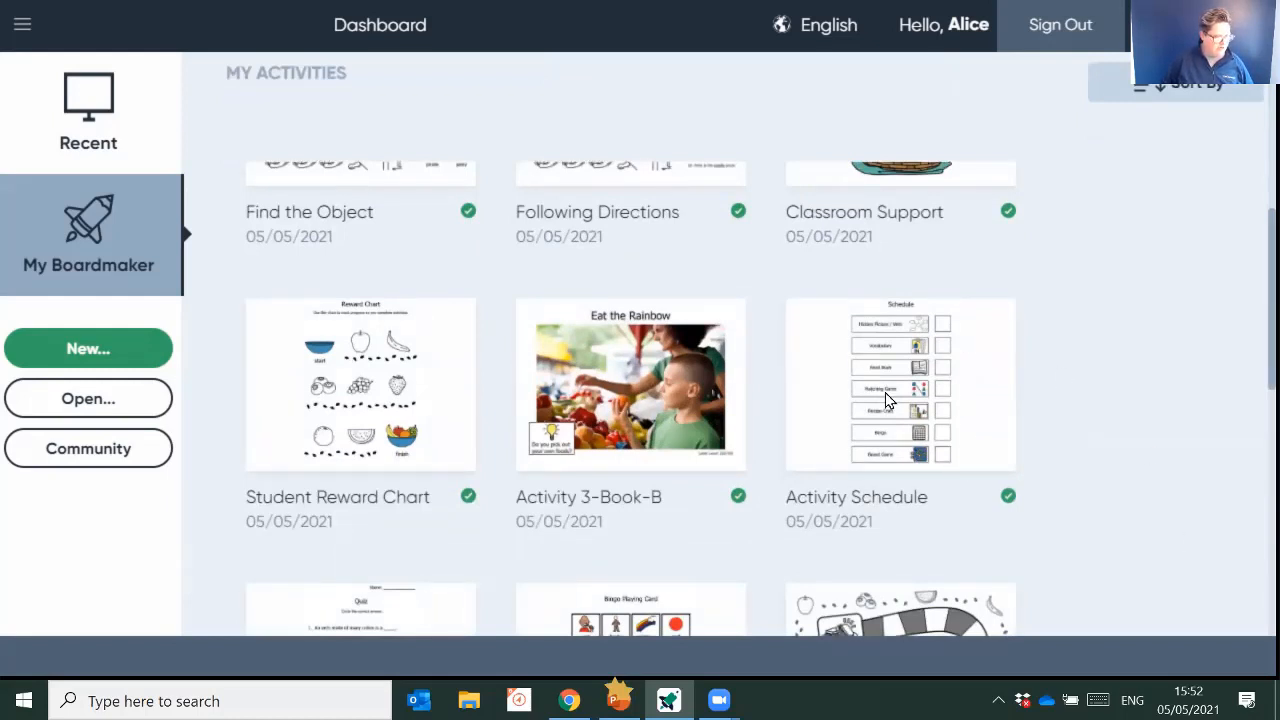
{"action": "scroll", "coordinate": [988, 423], "scroll_direction": "up", "scroll_amount": 3}
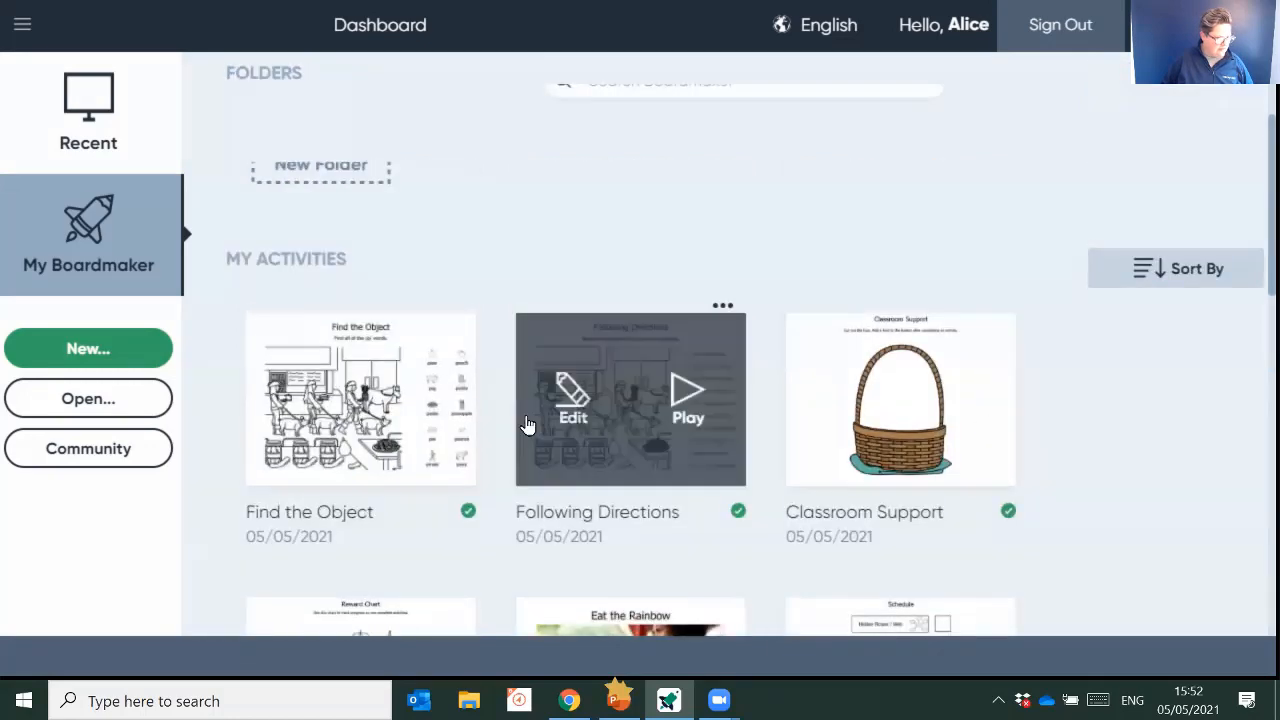
{"action": "scroll", "coordinate": [936, 537], "scroll_direction": "down", "scroll_amount": 1}
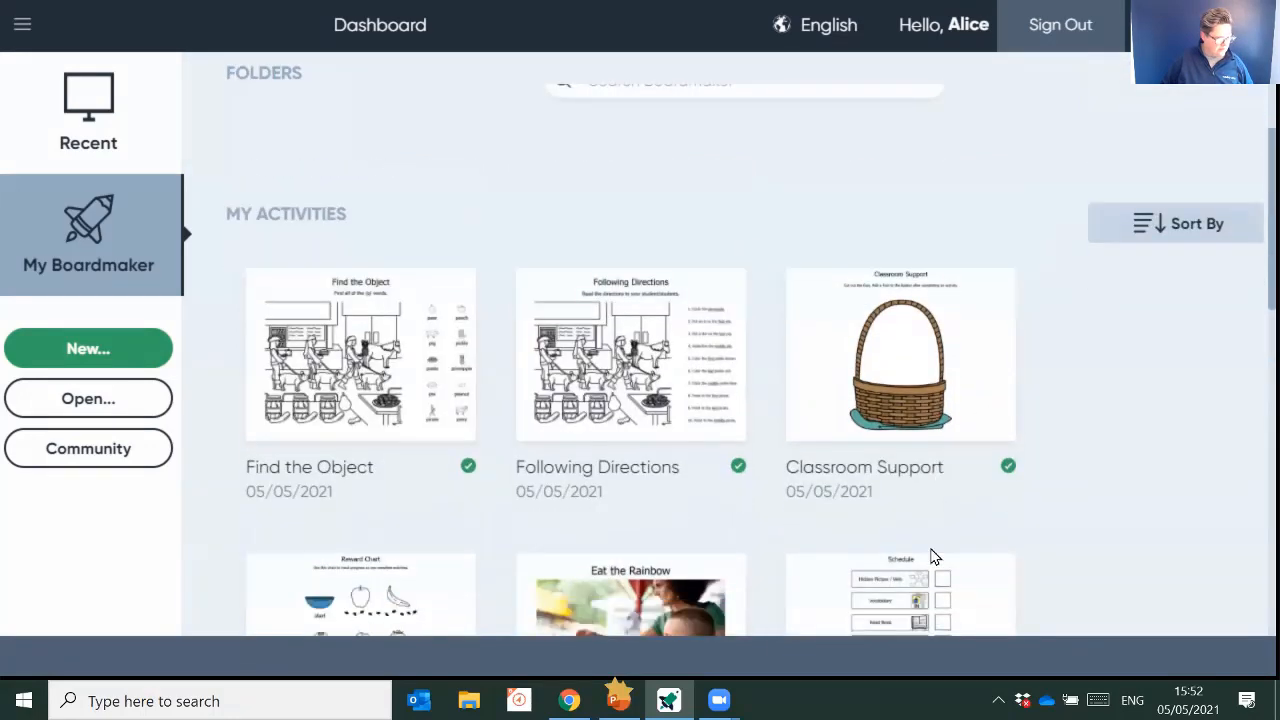
{"action": "scroll", "coordinate": [909, 376], "scroll_direction": "down", "scroll_amount": 4}
{"action": "scroll", "coordinate": [909, 376], "scroll_direction": "up", "scroll_amount": 4}
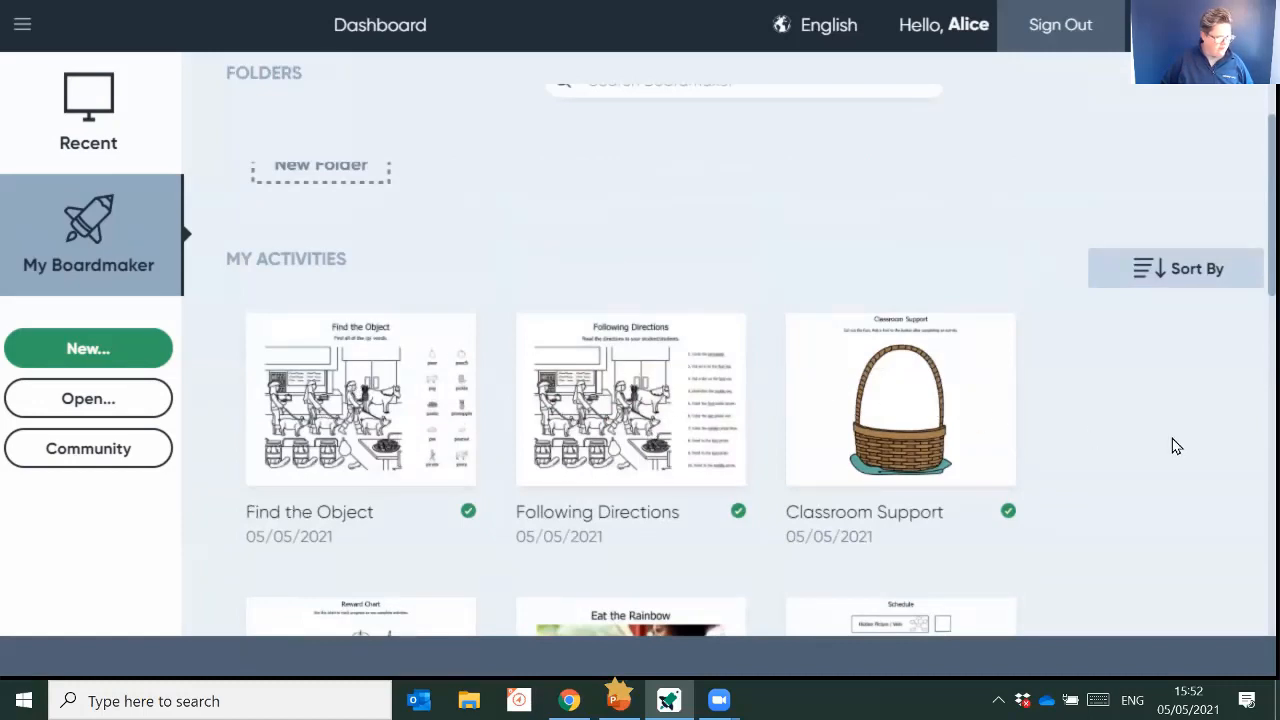
{"action": "scroll", "coordinate": [1172, 443], "scroll_direction": "up", "scroll_amount": 2}
{"action": "scroll", "coordinate": [1100, 440], "scroll_direction": "down", "scroll_amount": 2}
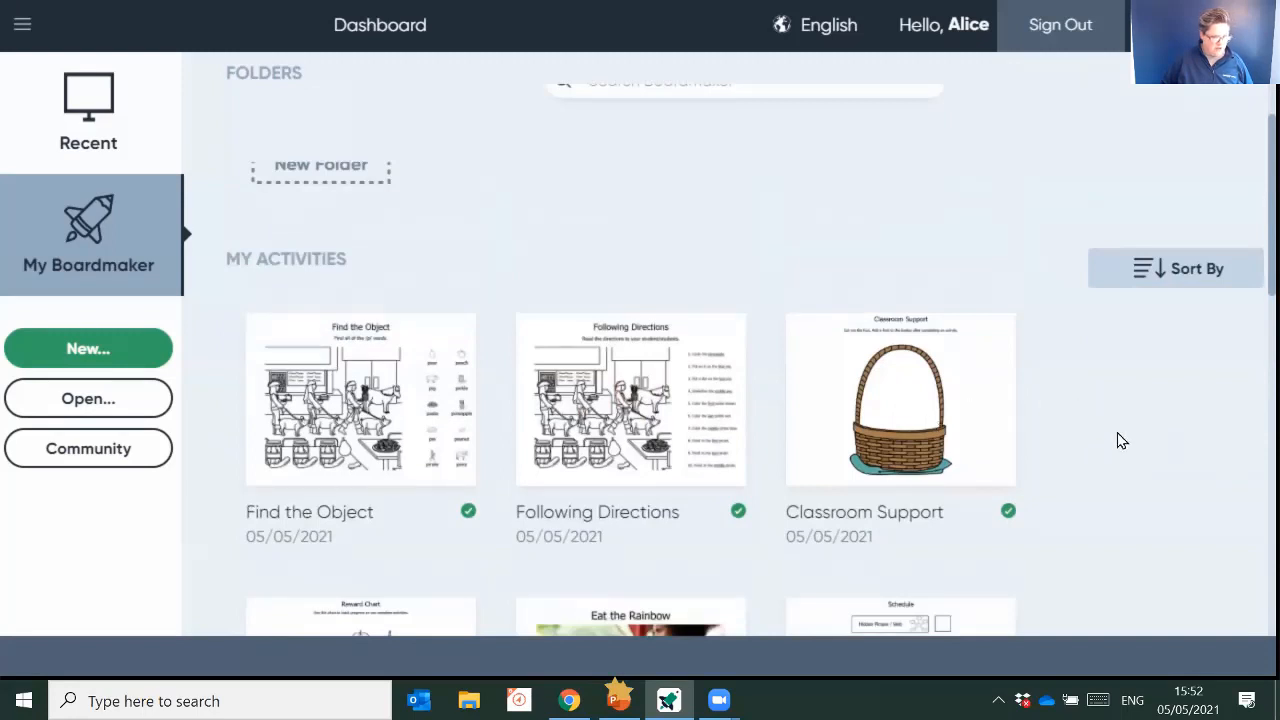
{"action": "scroll", "coordinate": [1117, 443], "scroll_direction": "down", "scroll_amount": 2}
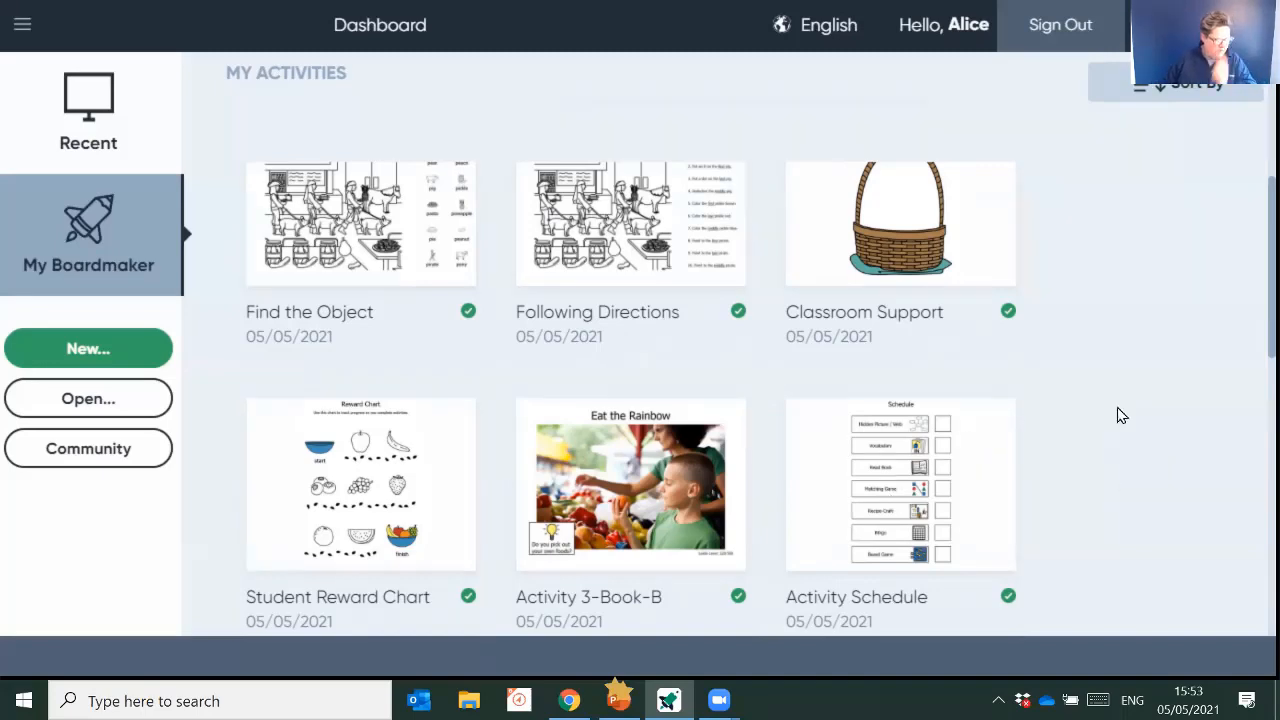
{"action": "scroll", "coordinate": [1117, 412], "scroll_direction": "down", "scroll_amount": 5}
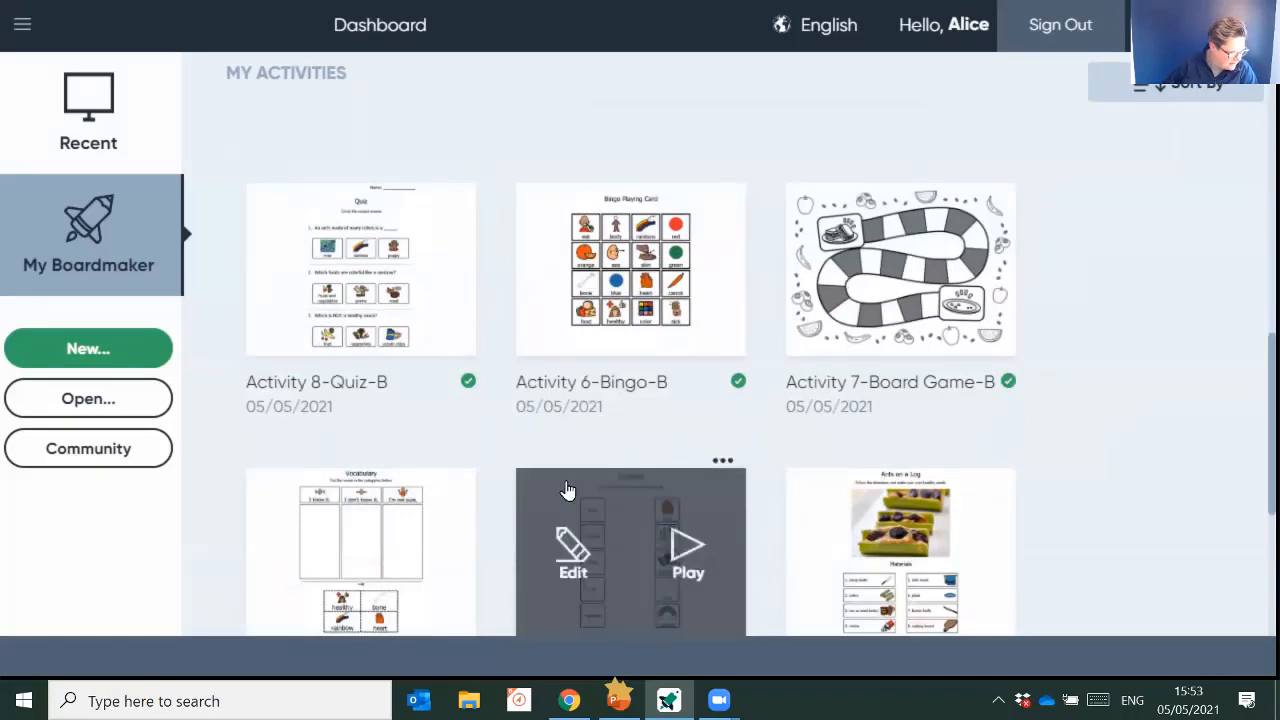
{"action": "scroll", "coordinate": [1046, 437], "scroll_direction": "down", "scroll_amount": 2}
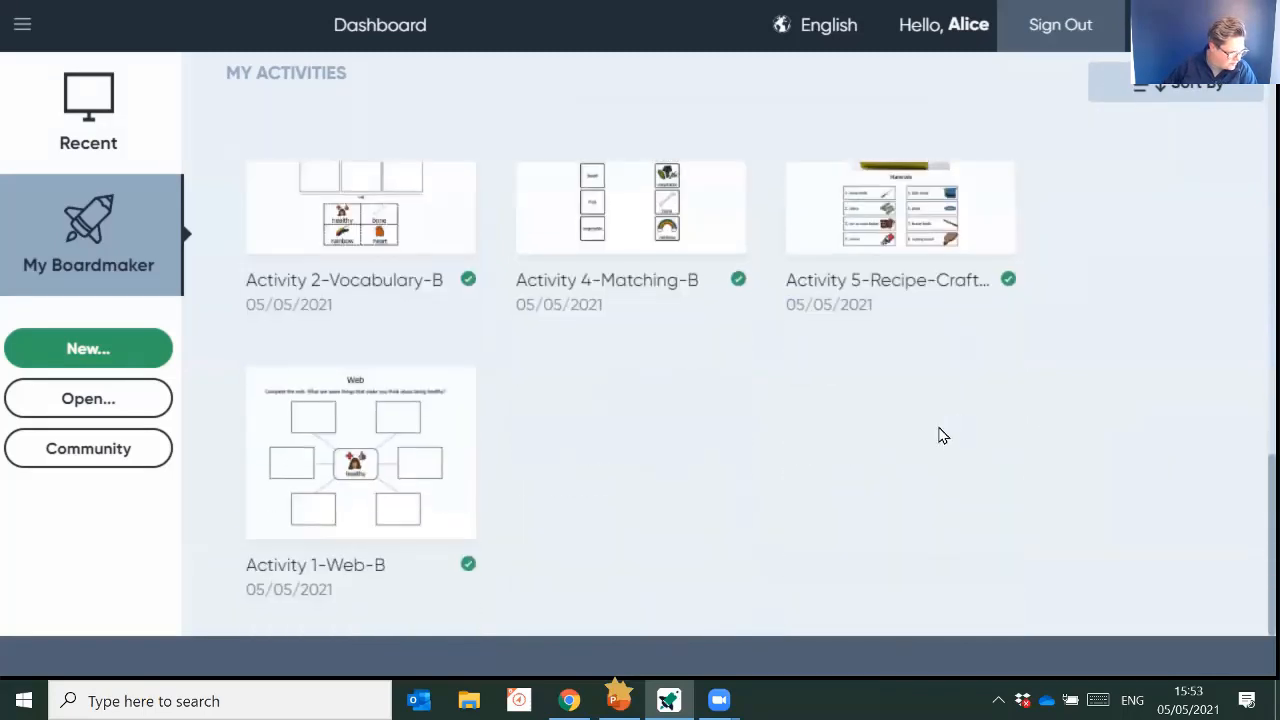
{"action": "scroll", "coordinate": [940, 434], "scroll_direction": "up", "scroll_amount": 2}
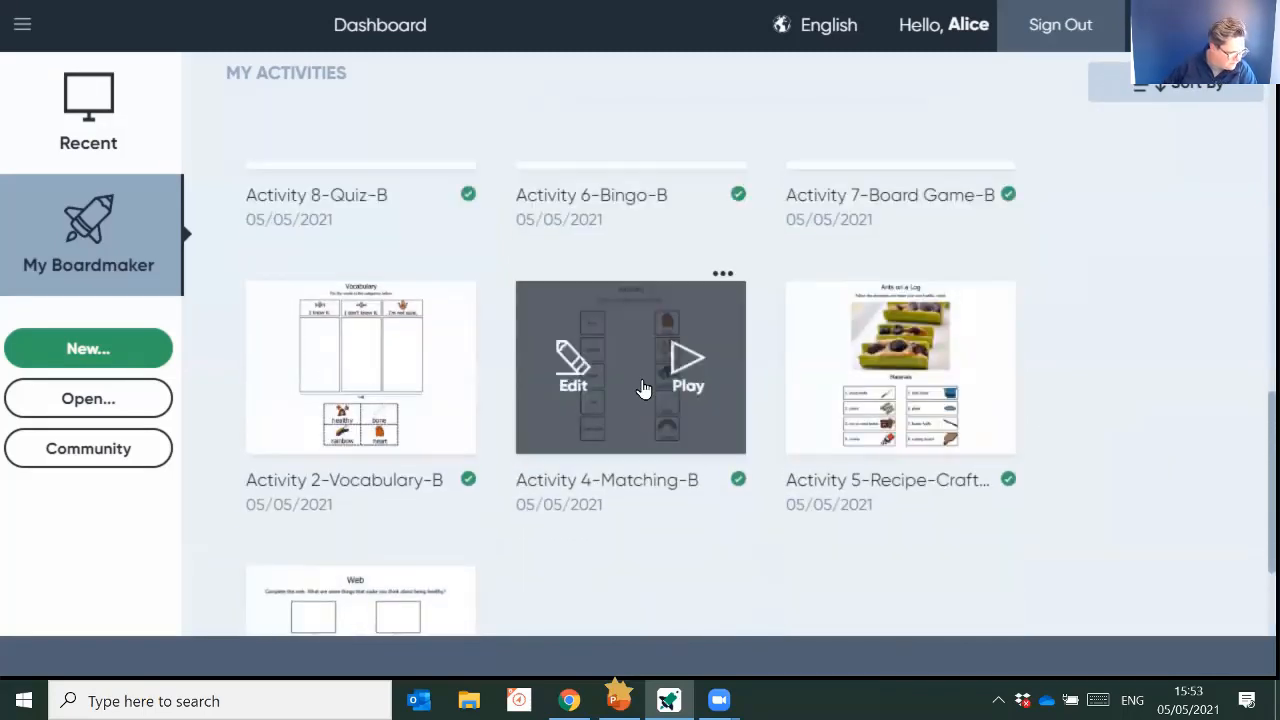
{"action": "scroll", "coordinate": [643, 400], "scroll_direction": "down", "scroll_amount": 2}
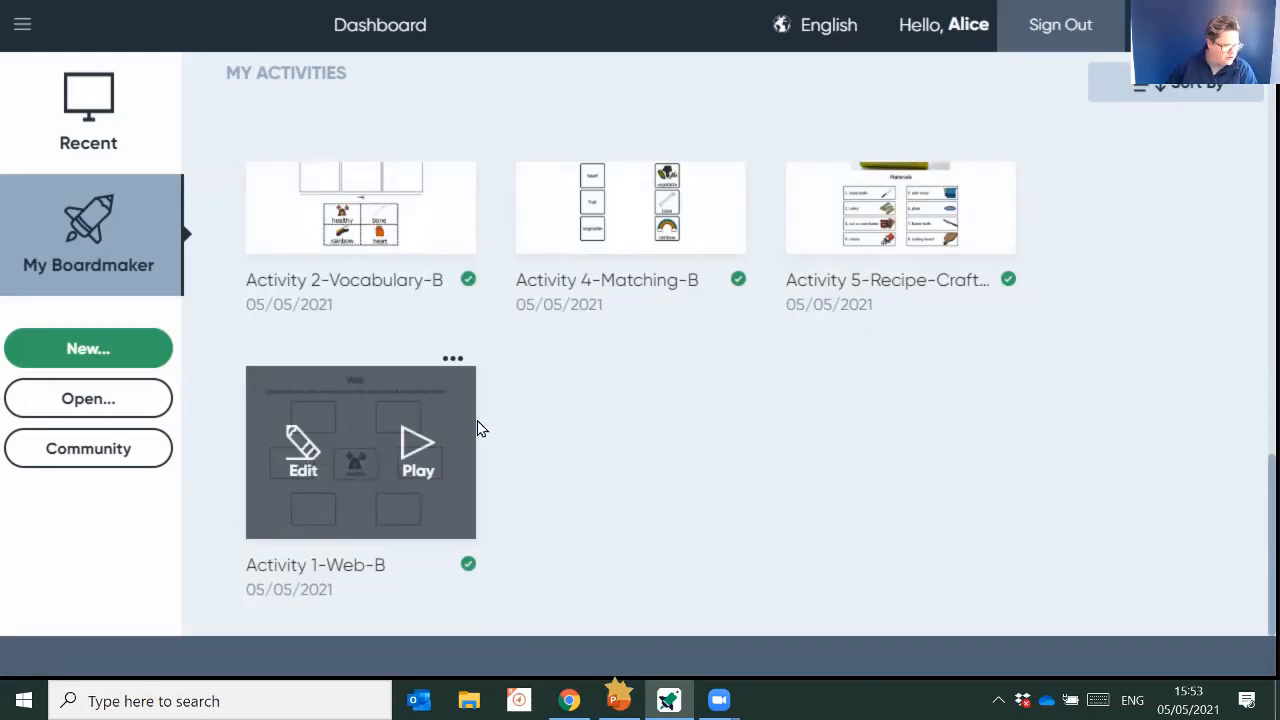
- Open Activity 1-Web-B for editing and replace the apple on page 2 with the first pear symbol
{"action": "left_click", "coordinate": [304, 452]}
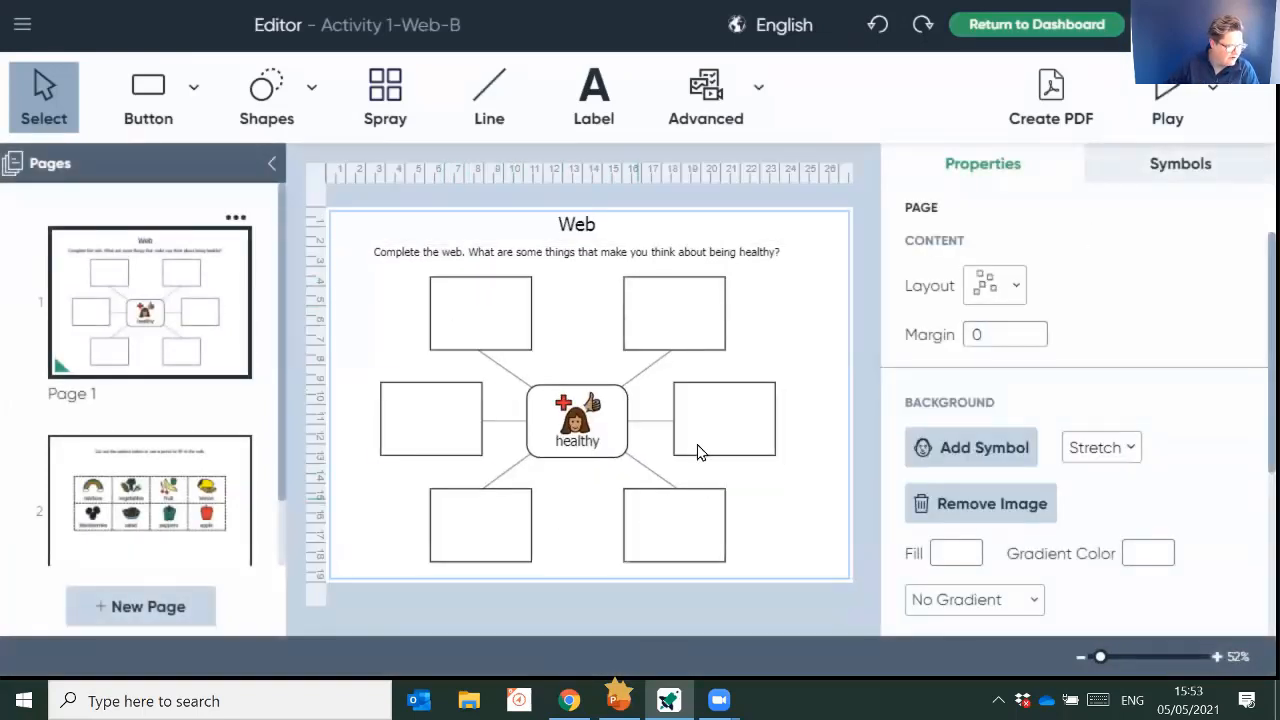
{"action": "left_click", "coordinate": [200, 497]}
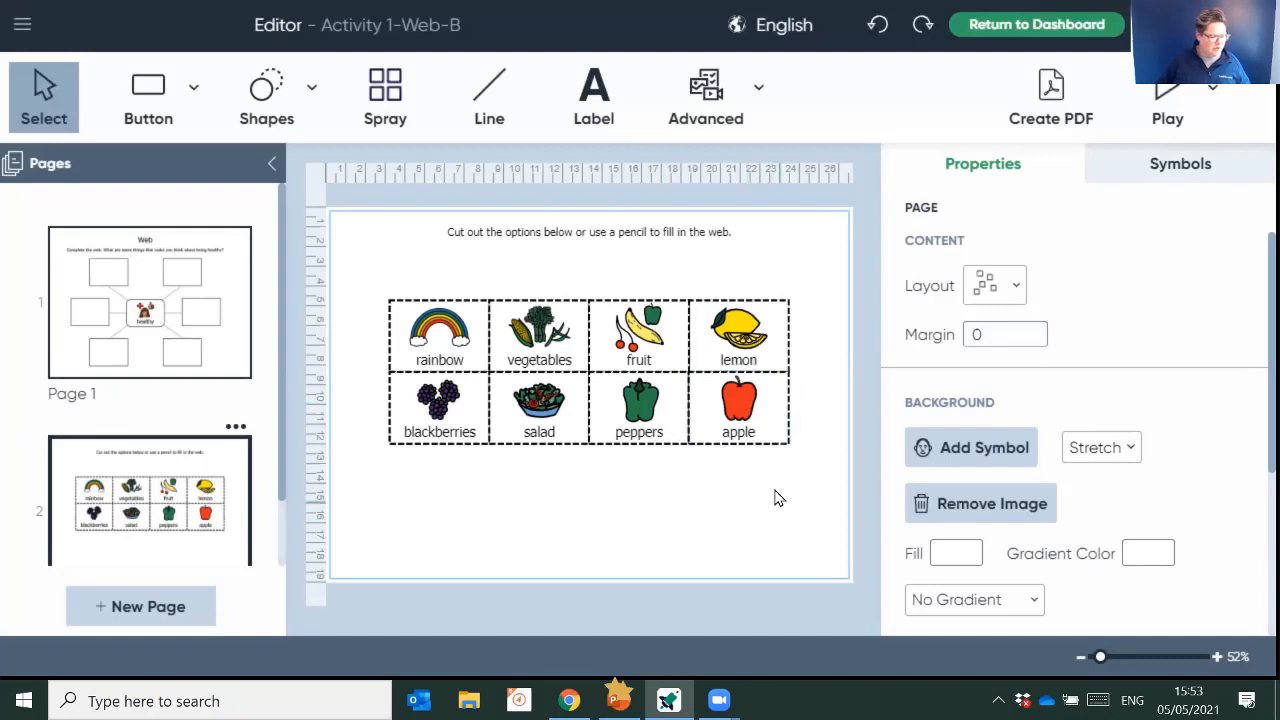
{"action": "left_click", "coordinate": [770, 407]}
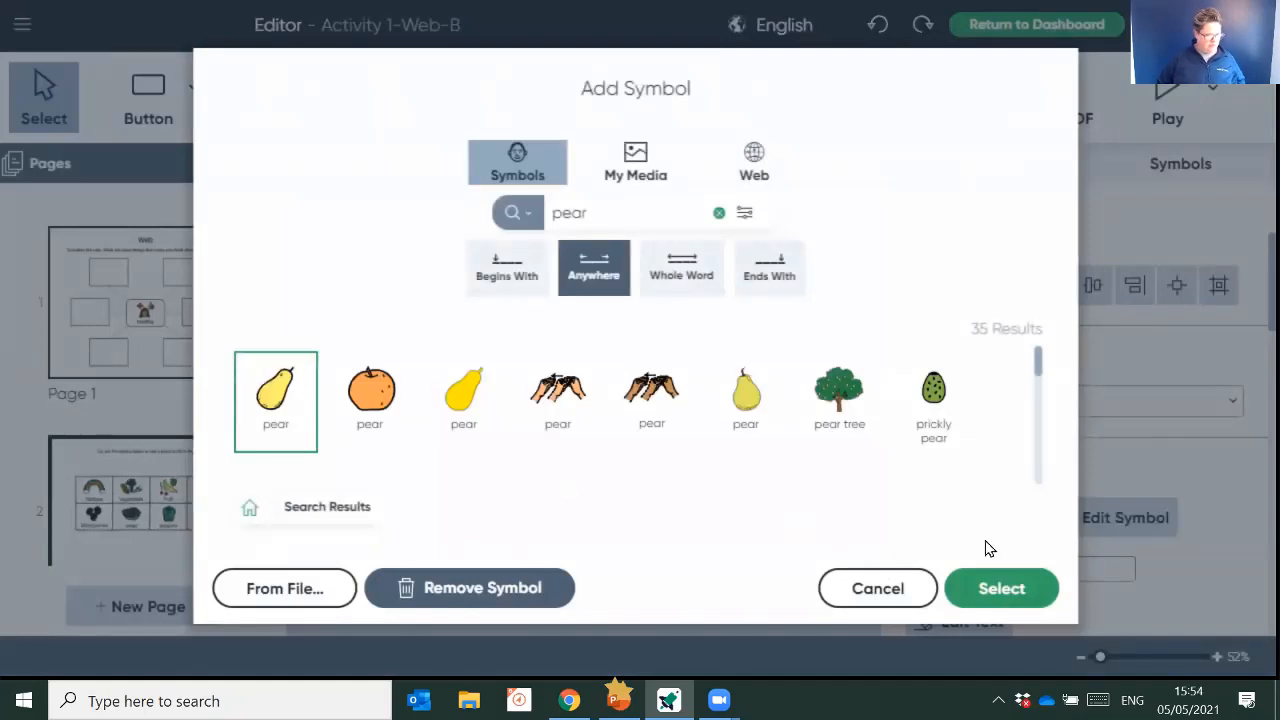
{"action": "left_click", "coordinate": [1004, 591]}
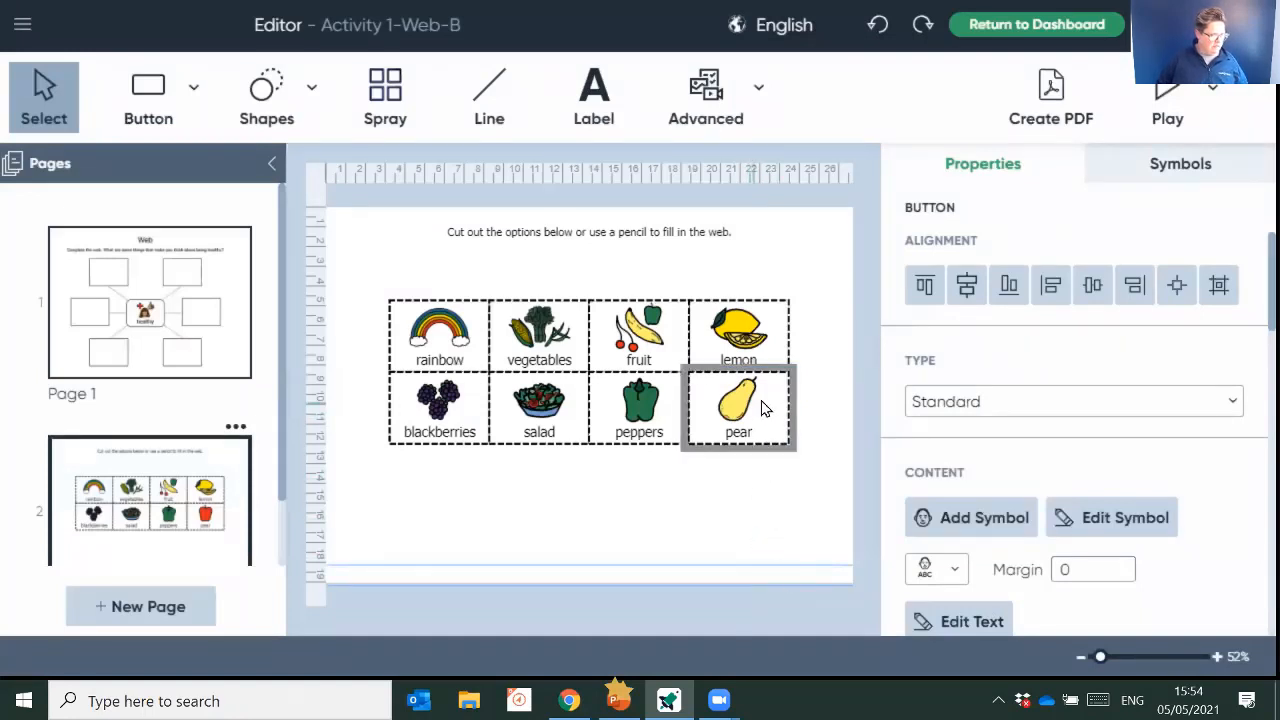
- Relabel the blackberries cell as strawberries and give it the first symbol found by searching for strawberry
{"action": "left_click", "coordinate": [430, 427]}
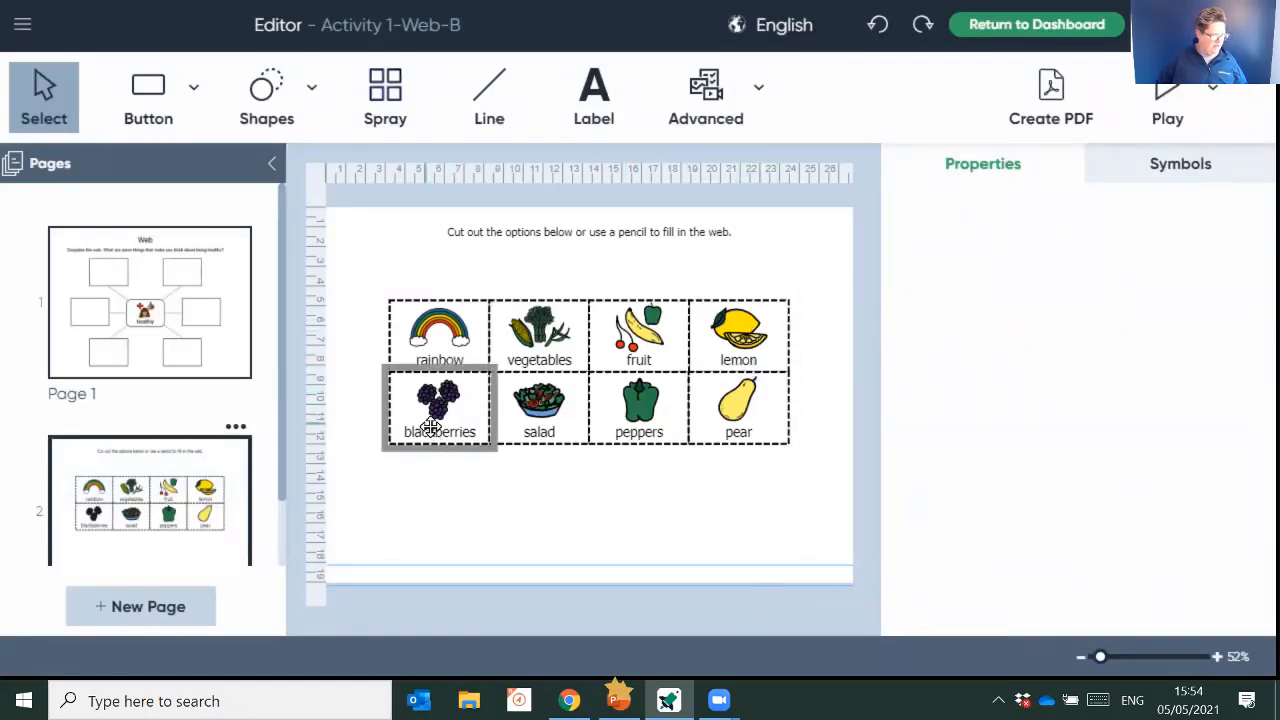
{"action": "type", "text": "stra"}
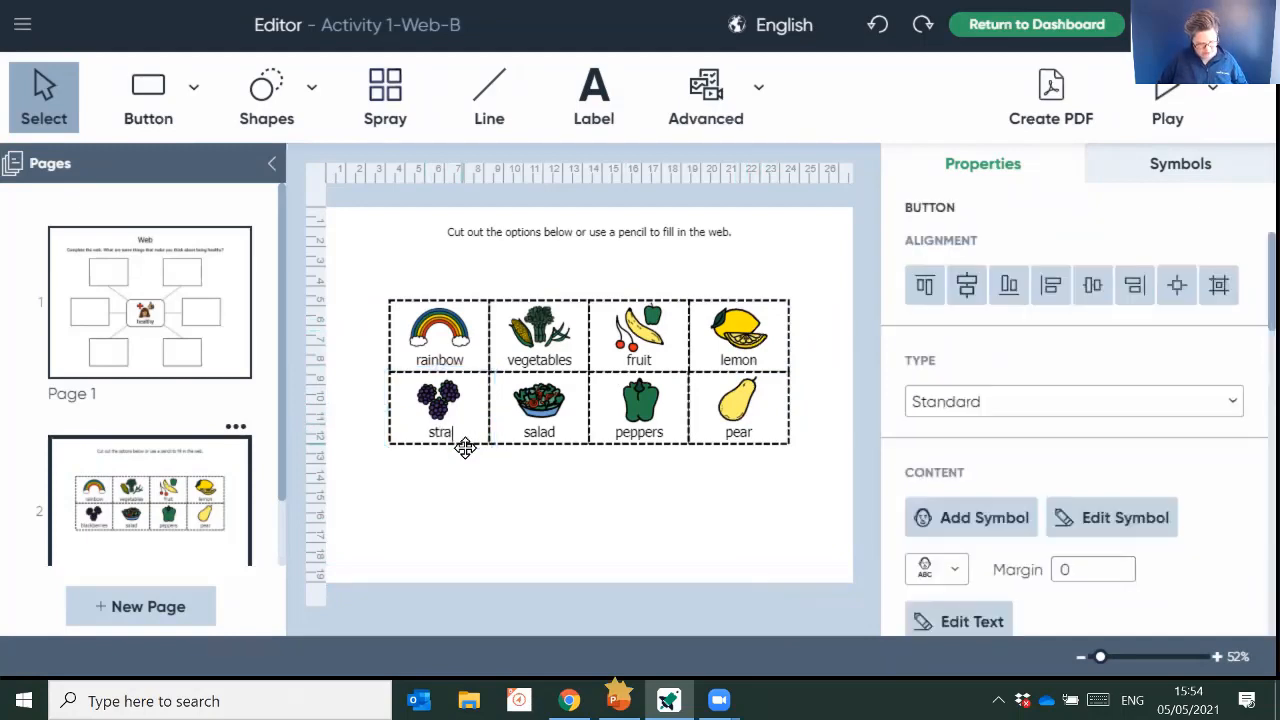
{"action": "type", "text": "wberries"}
{"action": "left_click", "coordinate": [468, 456]}
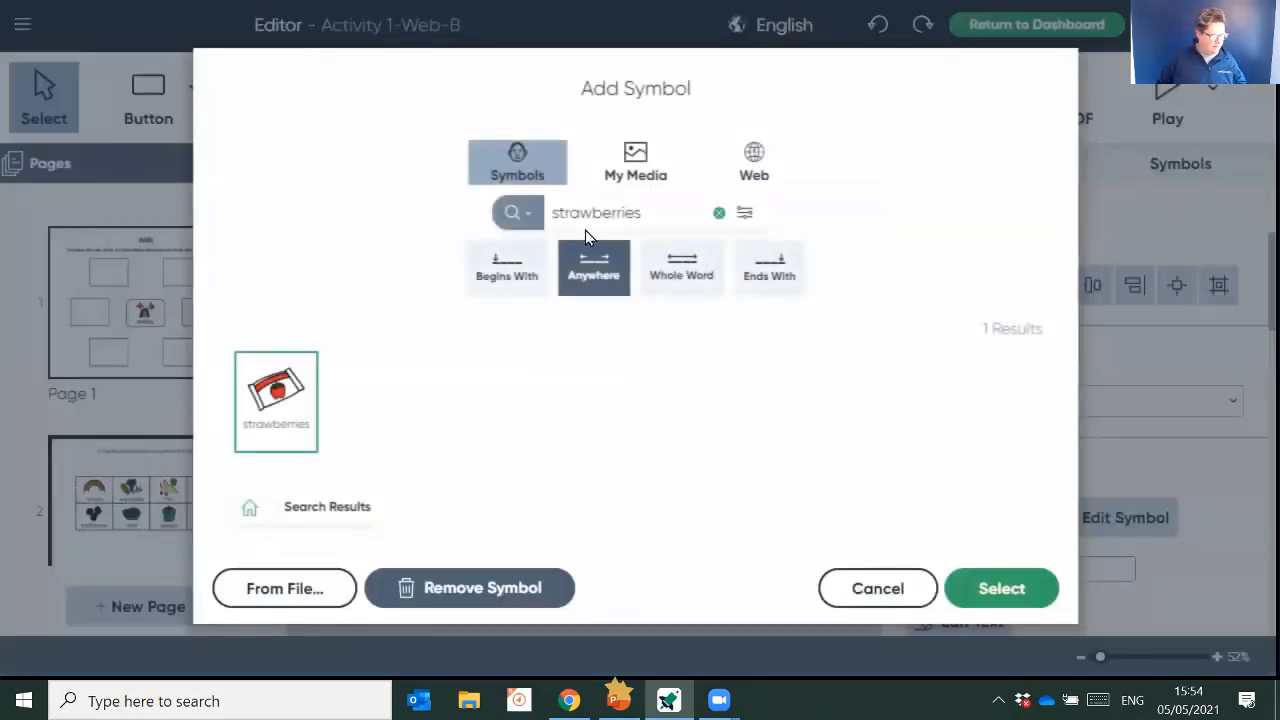
{"action": "left_click", "coordinate": [662, 218]}
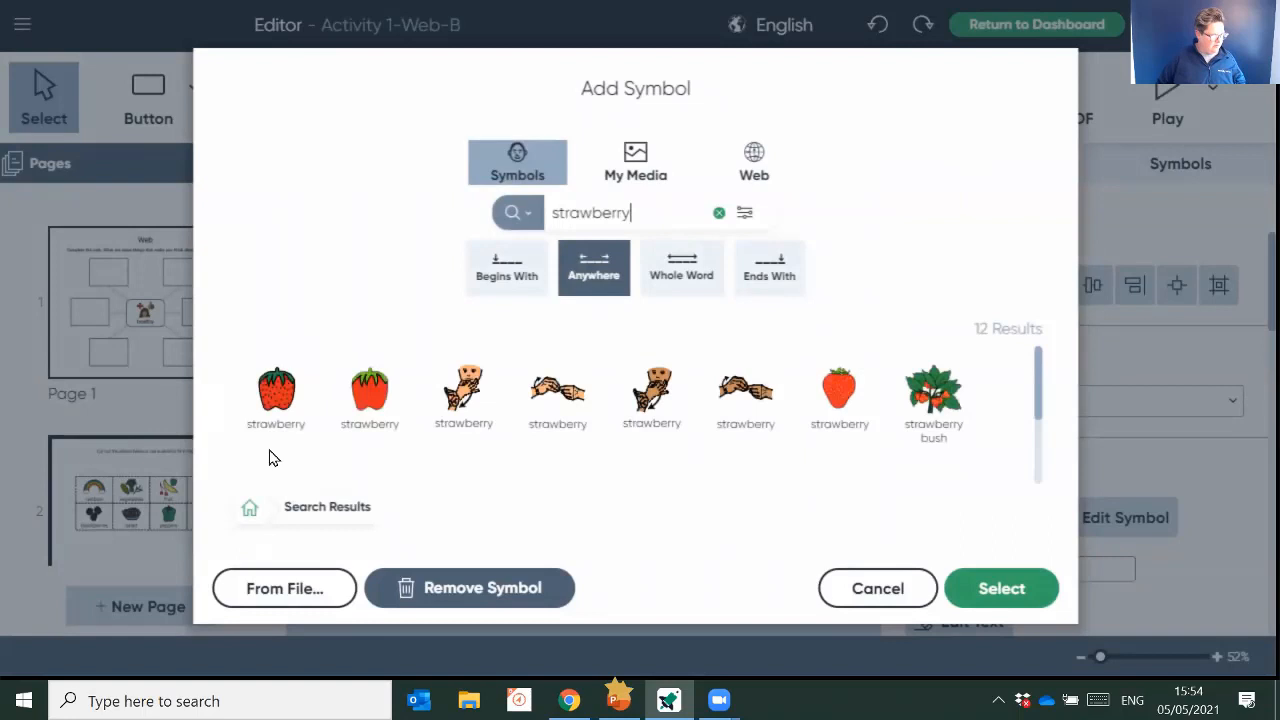
{"action": "left_click", "coordinate": [276, 396]}
{"action": "left_click", "coordinate": [968, 605]}
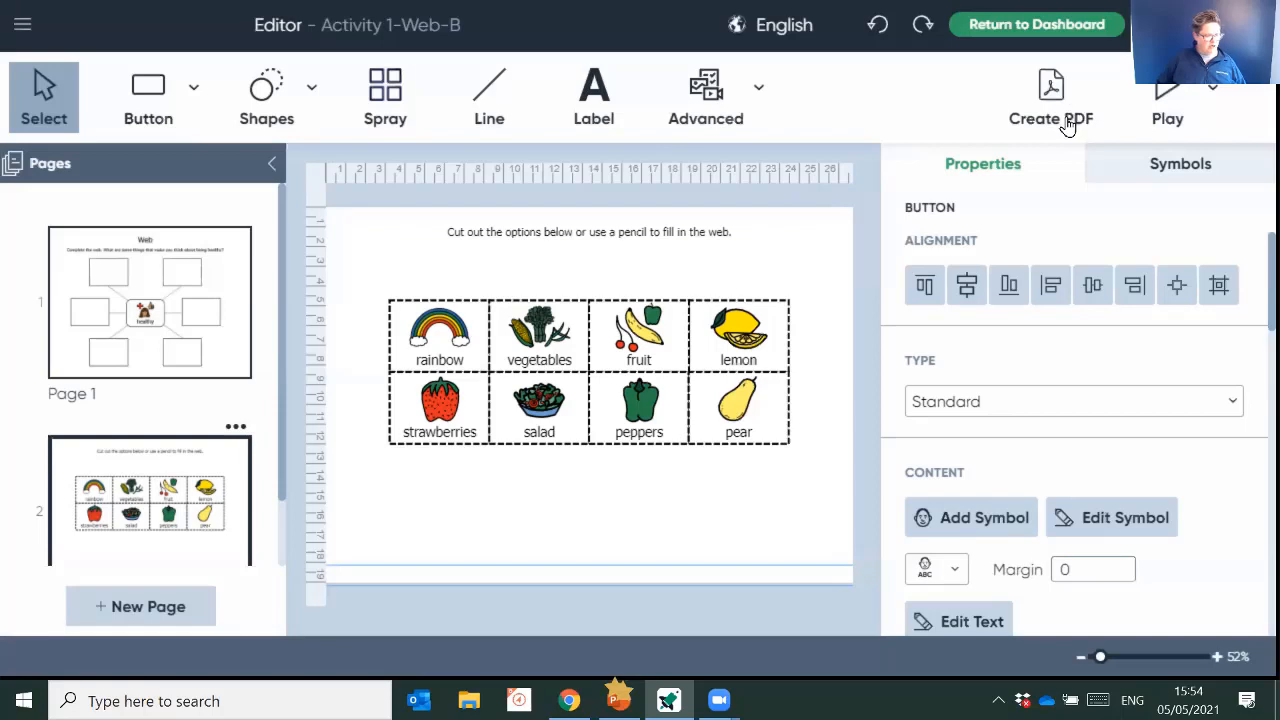
- Create a PDF of all pages named Activity 1-Web-B in Documents, set to open after creating, and look through it
{"action": "left_click", "coordinate": [1042, 98]}
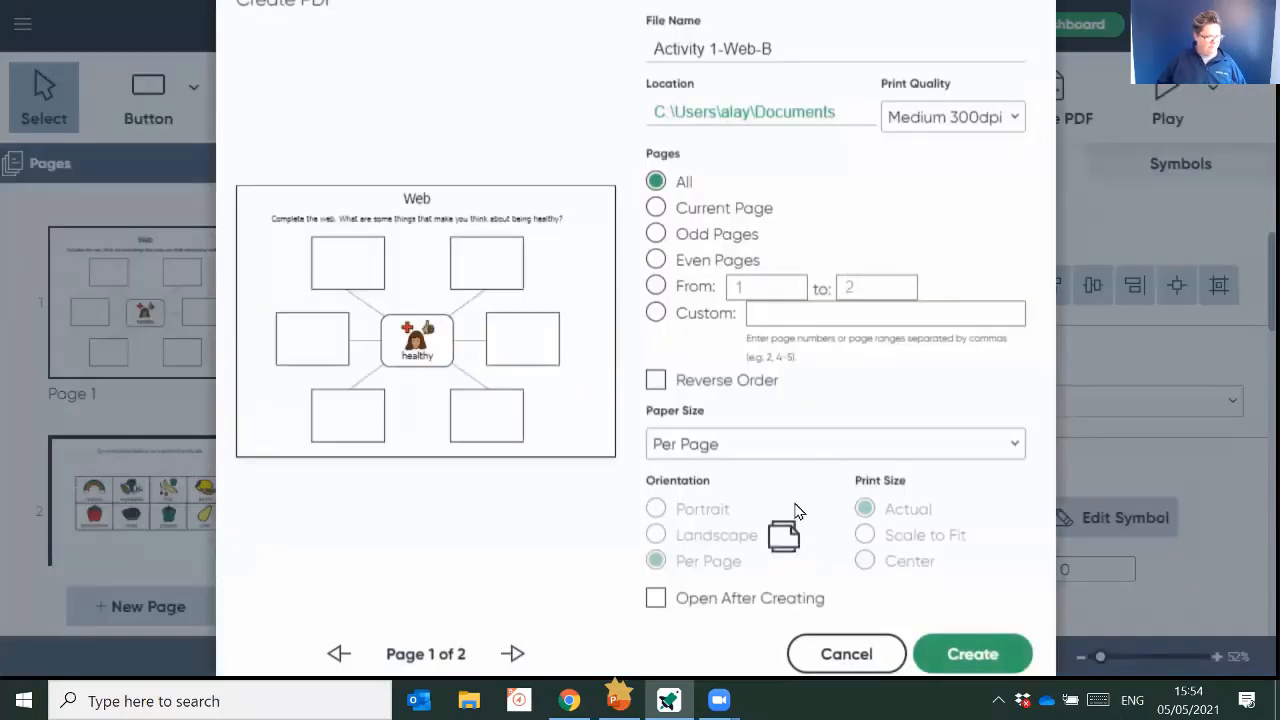
{"action": "left_click", "coordinate": [656, 600]}
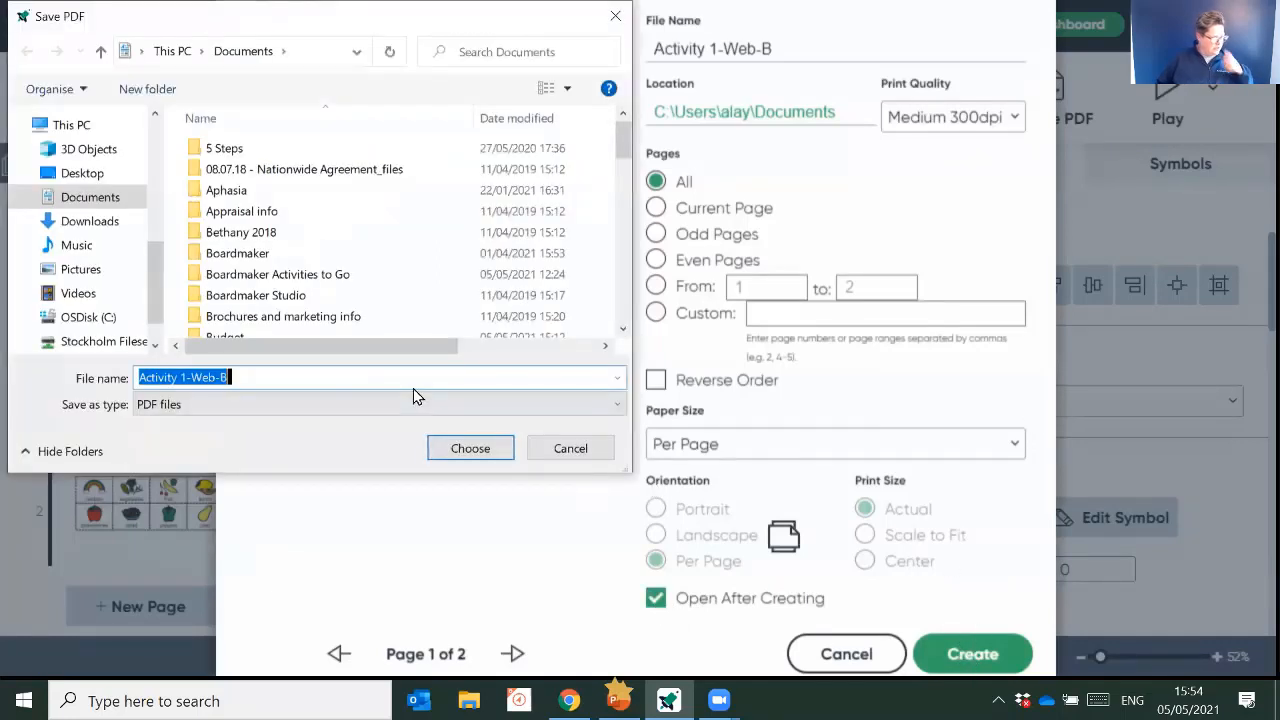
{"action": "left_click", "coordinate": [474, 452]}
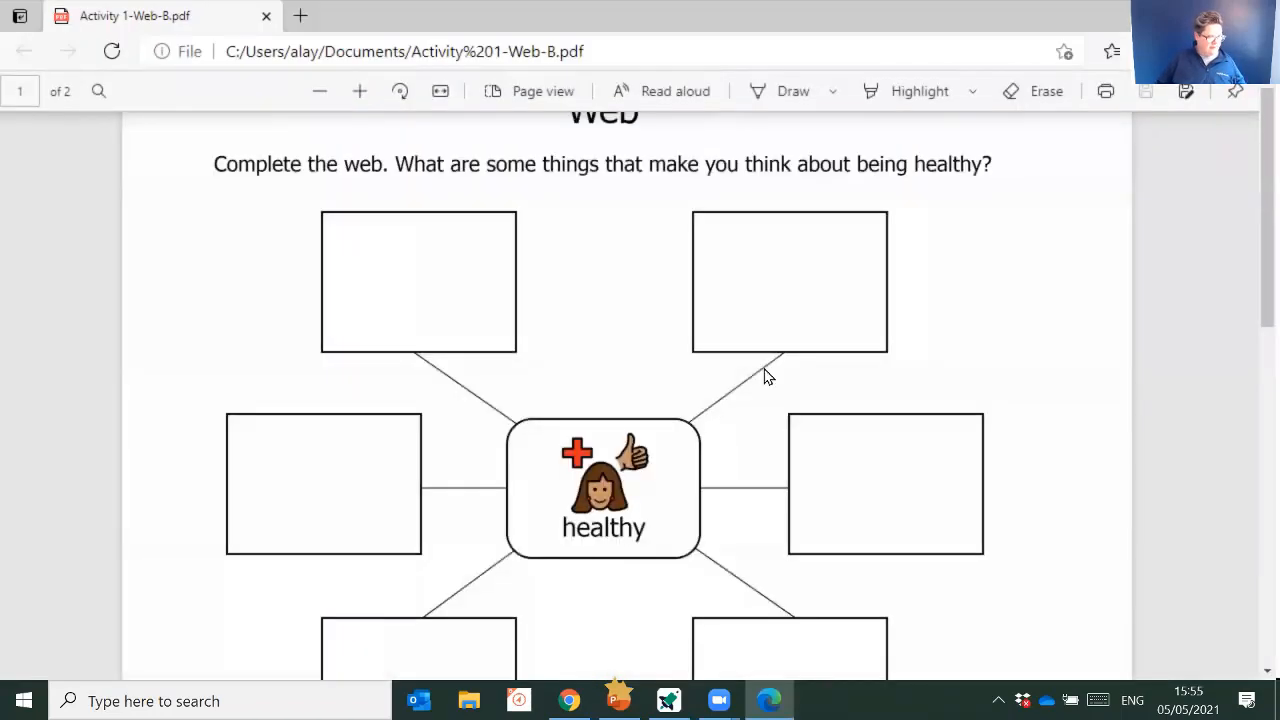
{"action": "scroll", "coordinate": [897, 229], "scroll_direction": "down", "scroll_amount": 7}
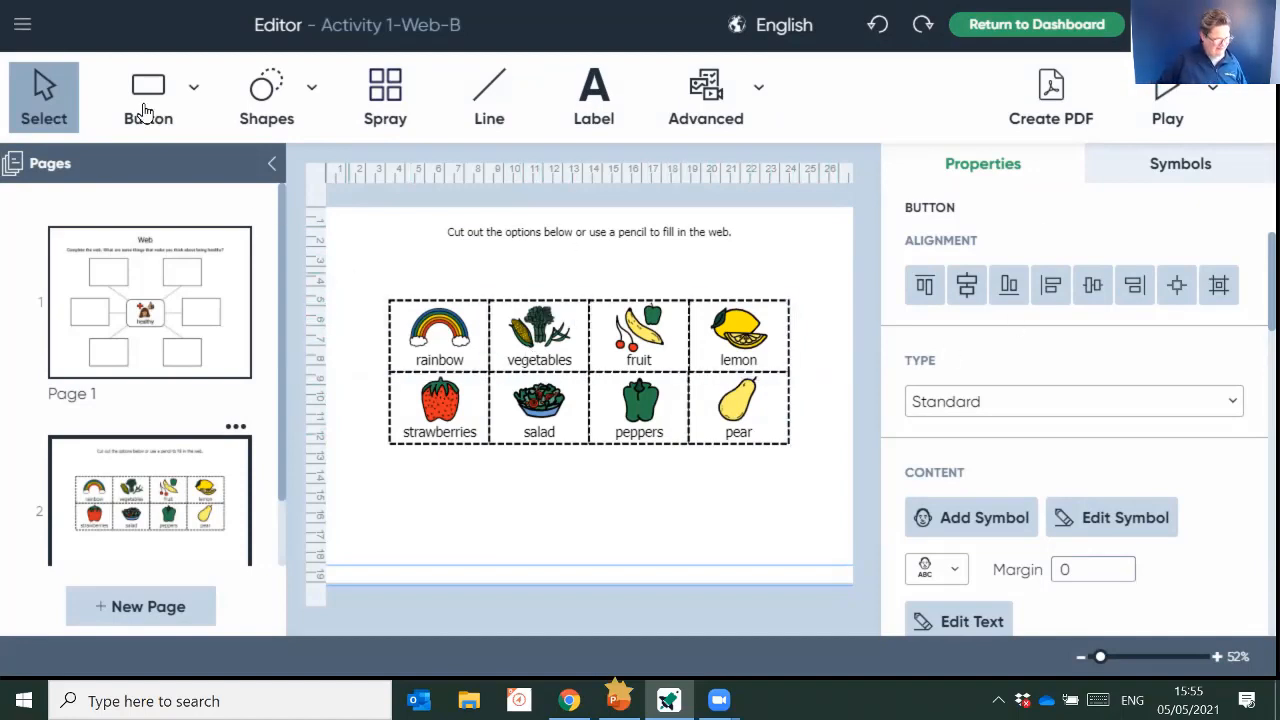
- Save the edited activity as a new file named with the owner's first name in the possessive followed by "food choices"
{"action": "left_click", "coordinate": [22, 26]}
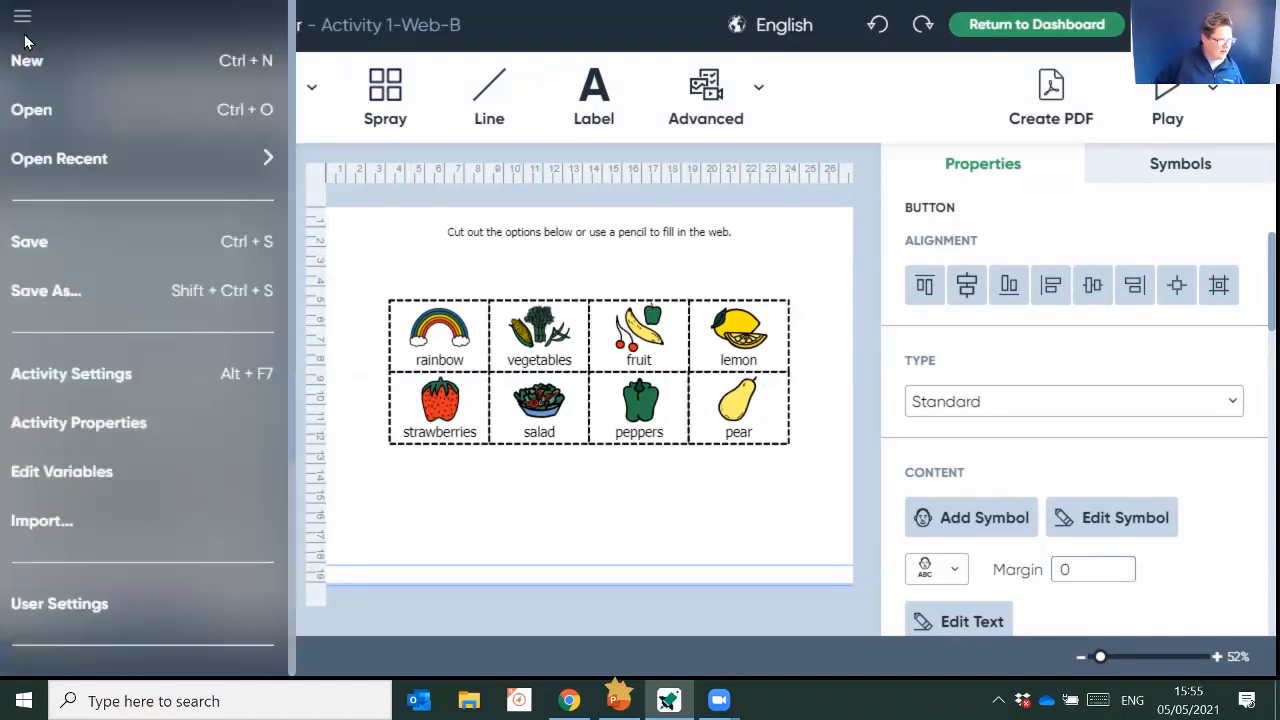
{"action": "left_click", "coordinate": [62, 313]}
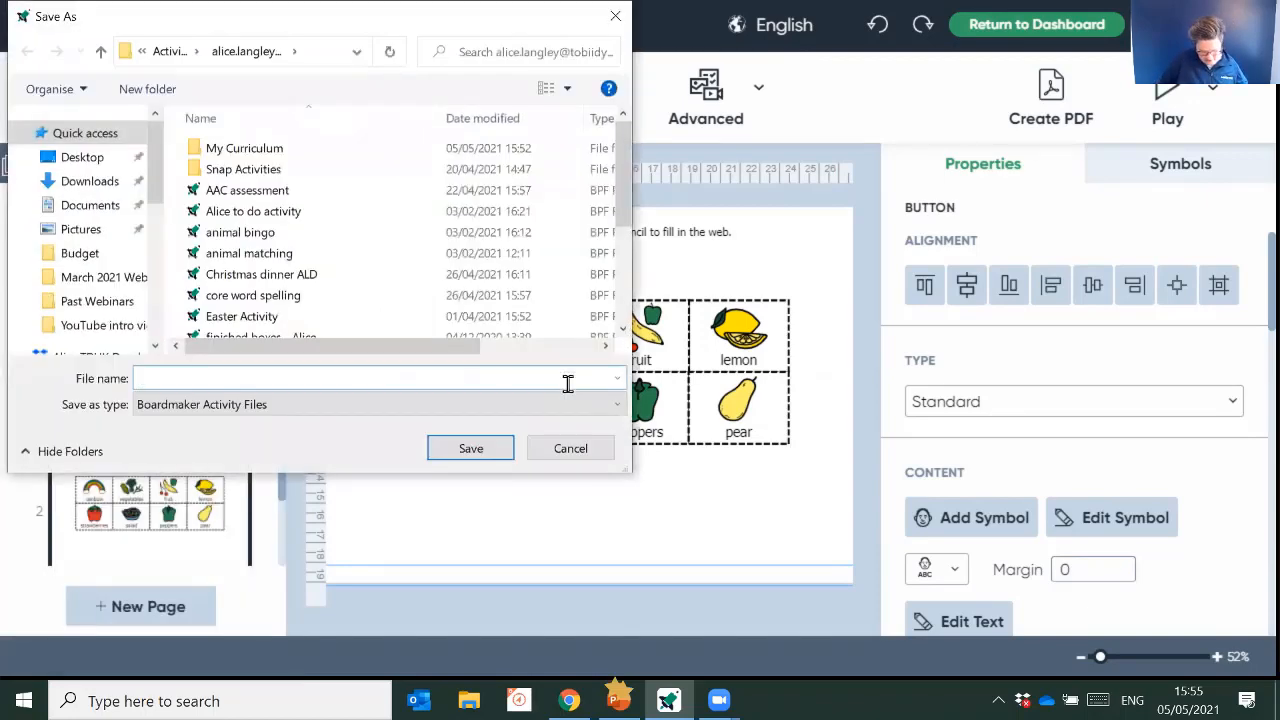
{"action": "type", "text": "Alice's food"}
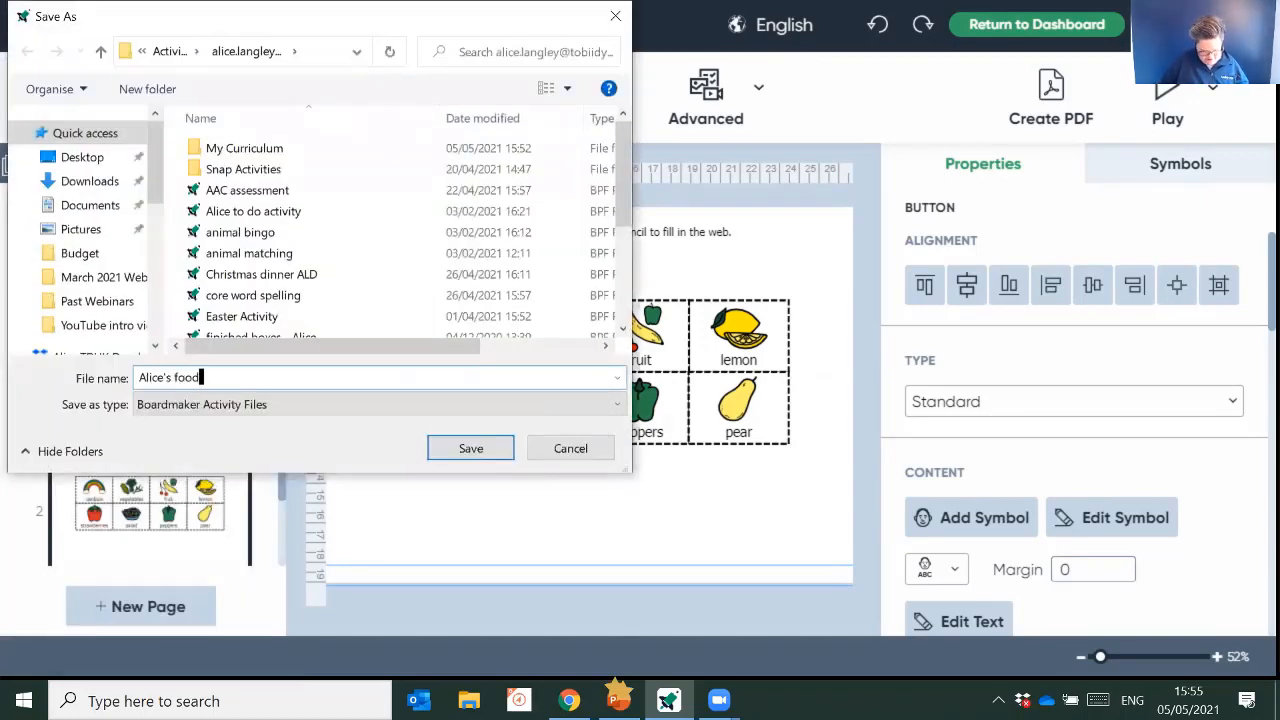
{"action": "type", "text": " choices"}
{"action": "key", "text": "Return"}
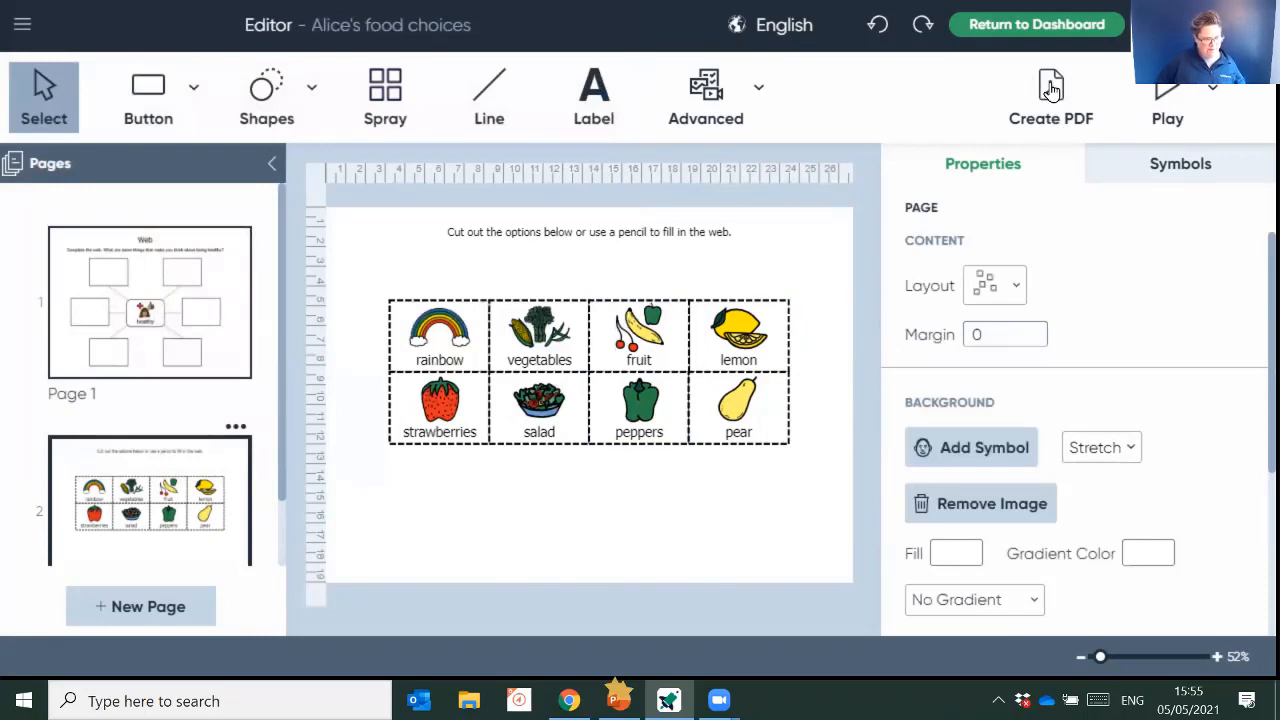
- Create a PDF of all pages of the renamed food choices activity in Documents, opening it after creation, and close the PDF
{"action": "left_click", "coordinate": [1051, 91]}
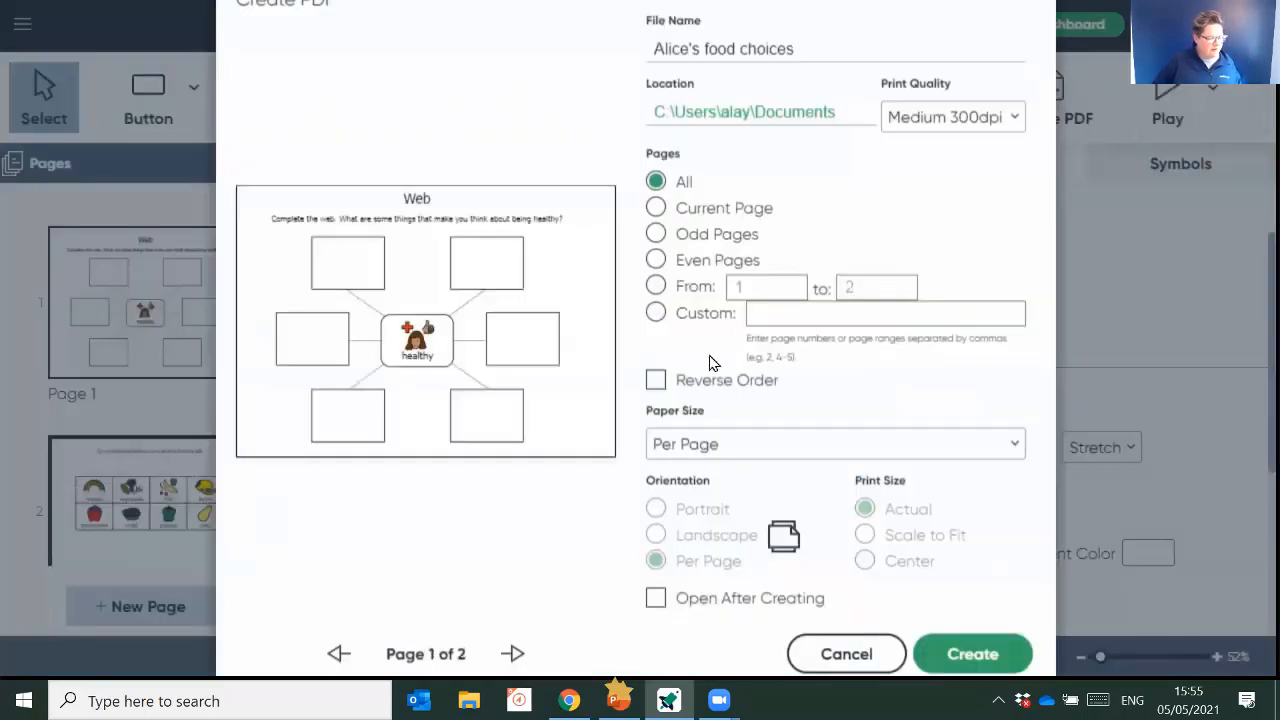
{"action": "left_click", "coordinate": [672, 598]}
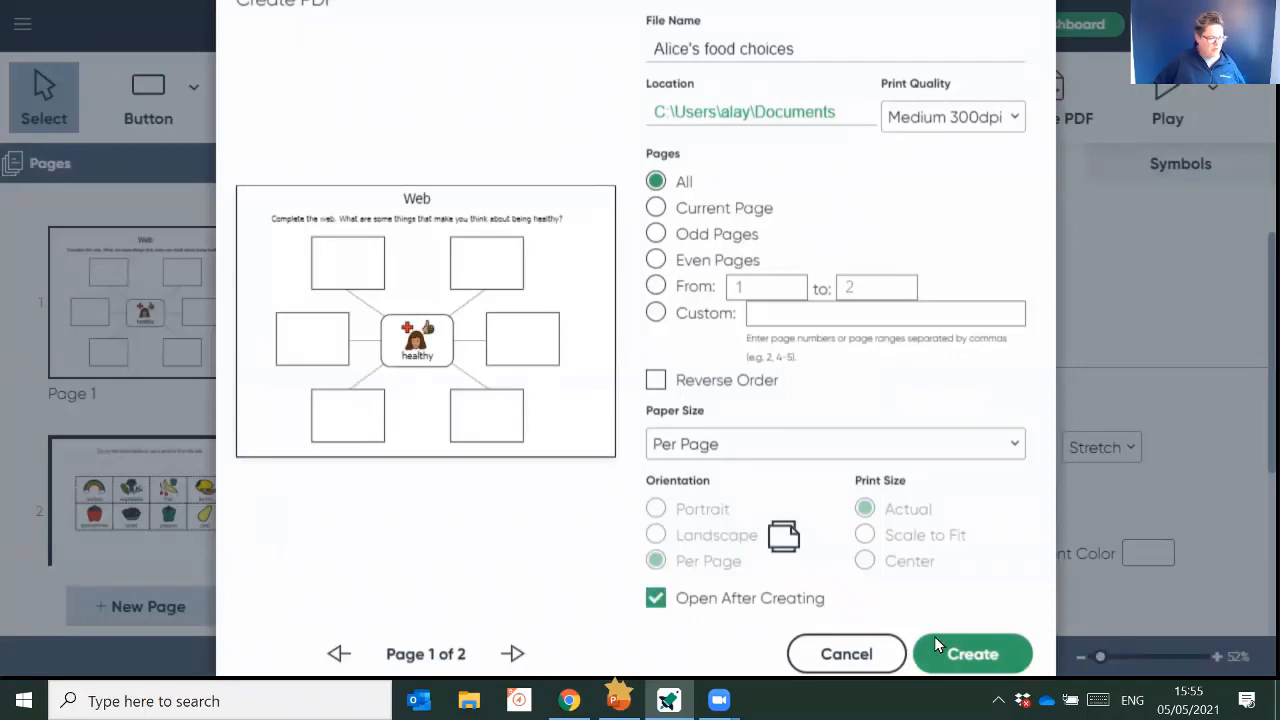
{"action": "left_click", "coordinate": [1005, 665]}
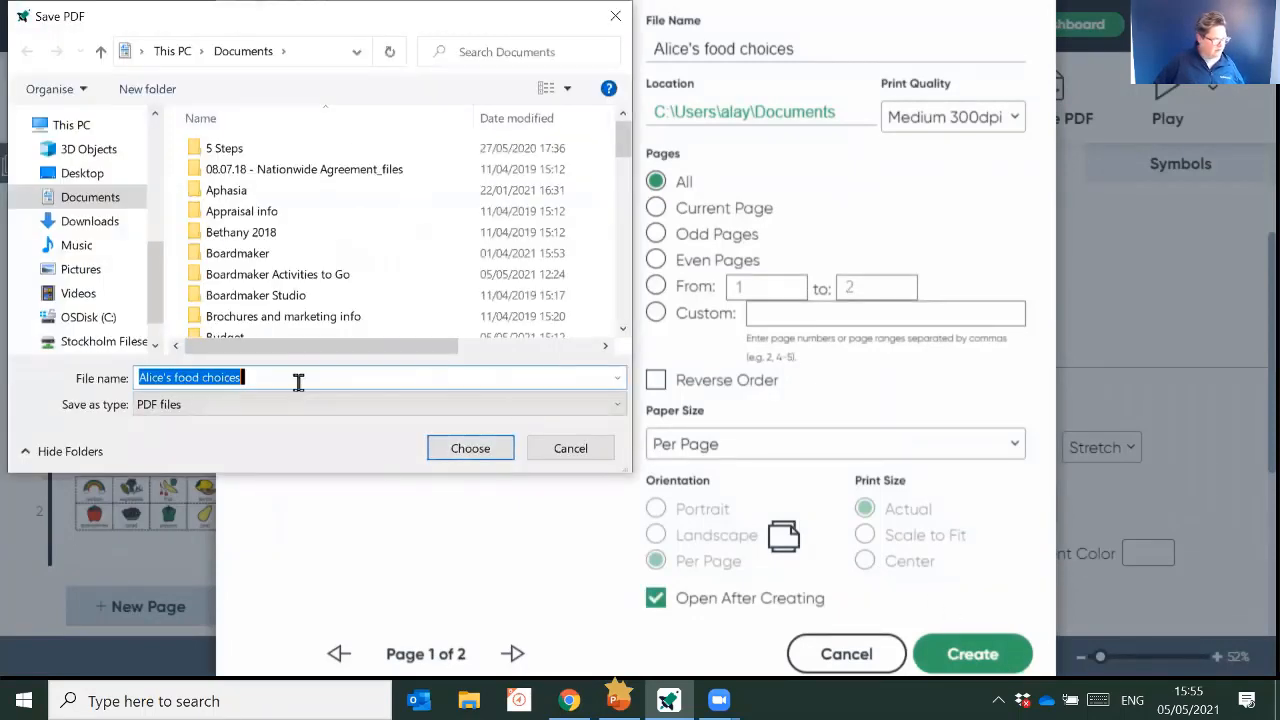
{"action": "left_click", "coordinate": [470, 455]}
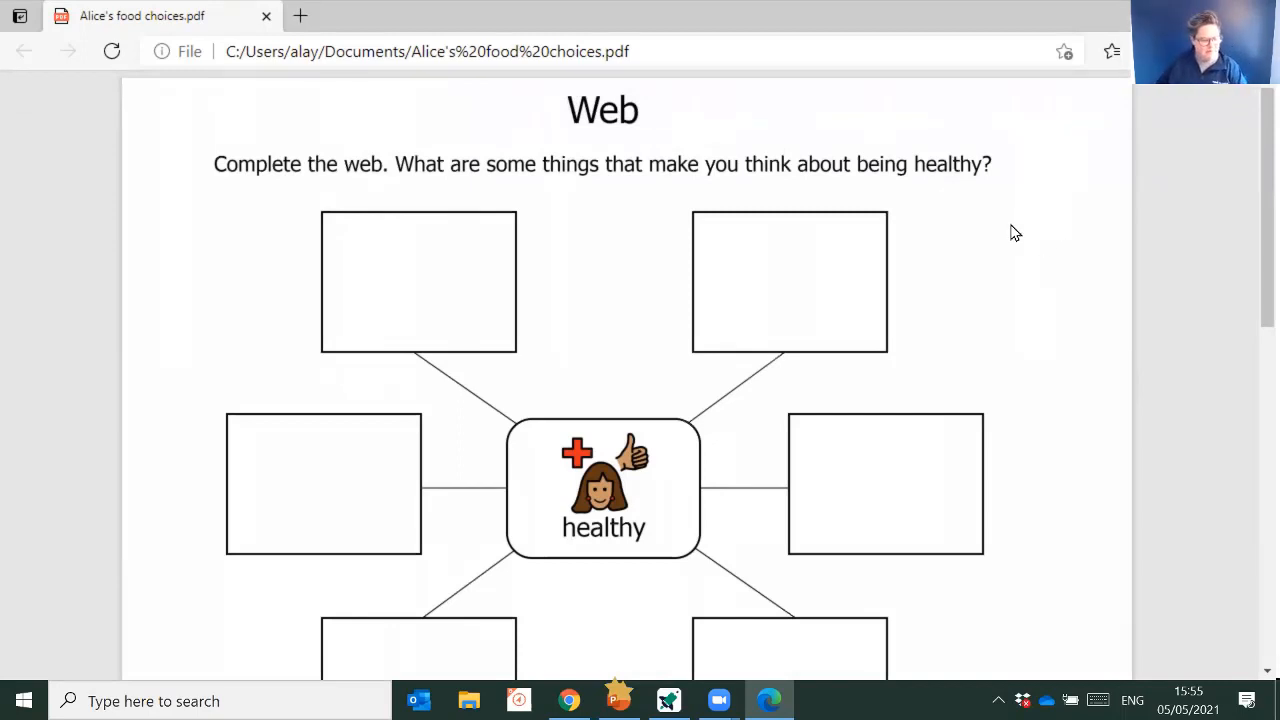
{"action": "mouse_move", "coordinate": [1023, 108]}
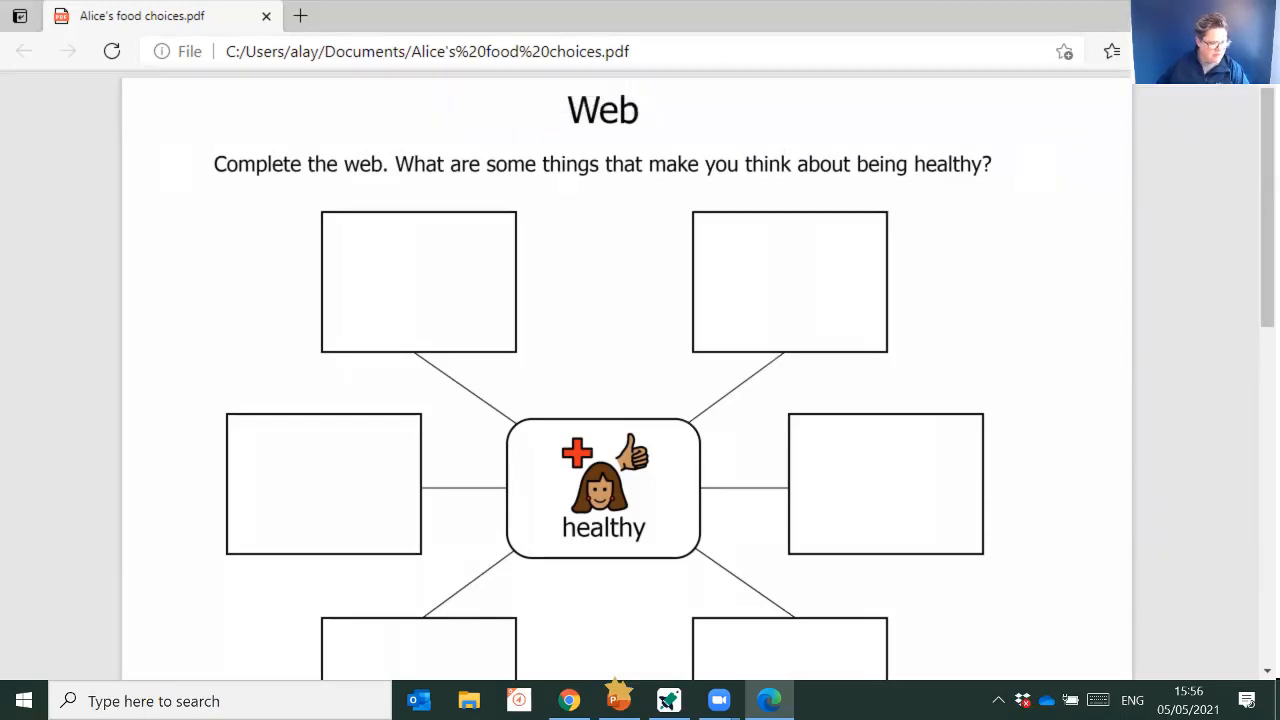
{"action": "left_click", "coordinate": [1162, 15]}
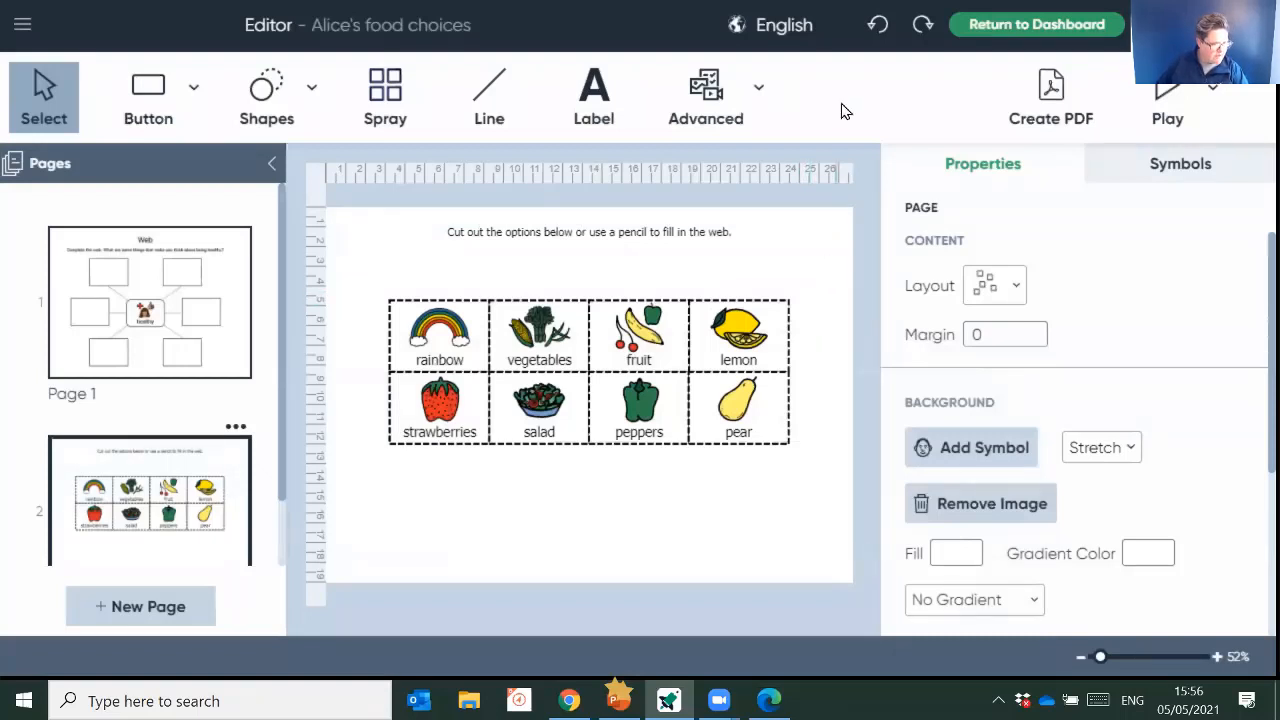
- Return to the dashboard, start a new activity and browse the Level A printable templates of Activities to Go
{"action": "left_click", "coordinate": [1021, 33]}
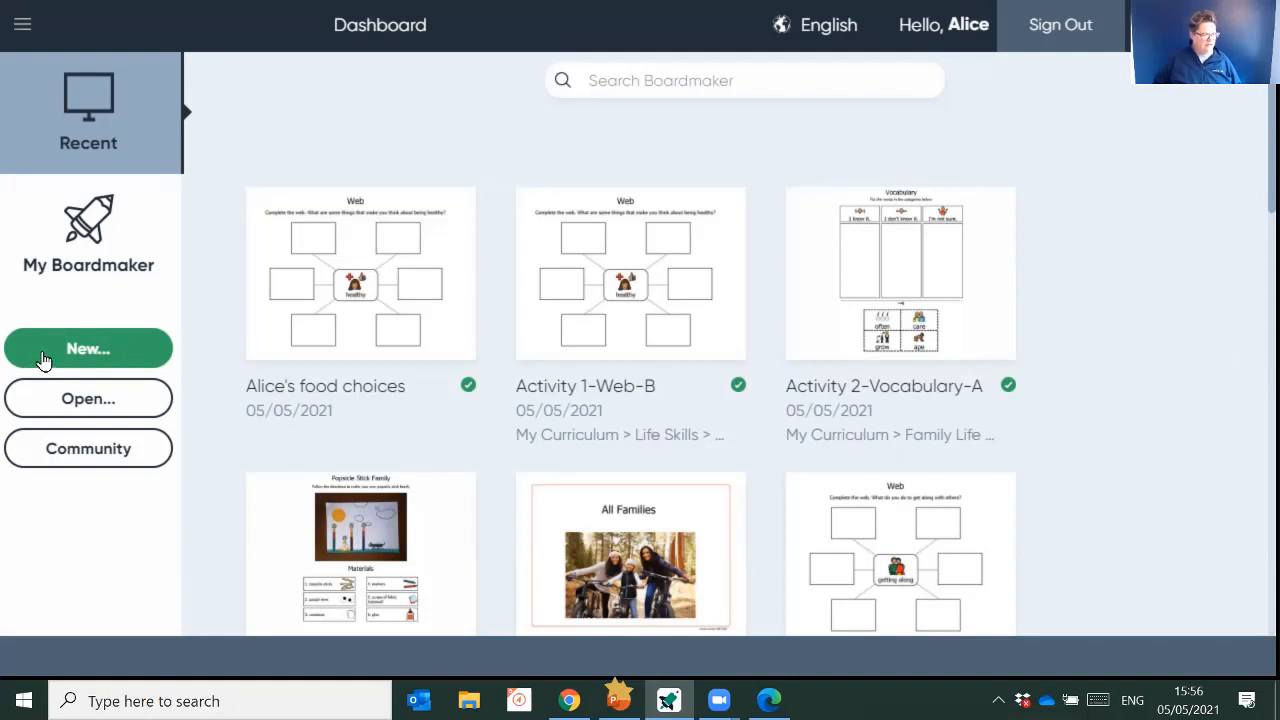
{"action": "left_click", "coordinate": [129, 357]}
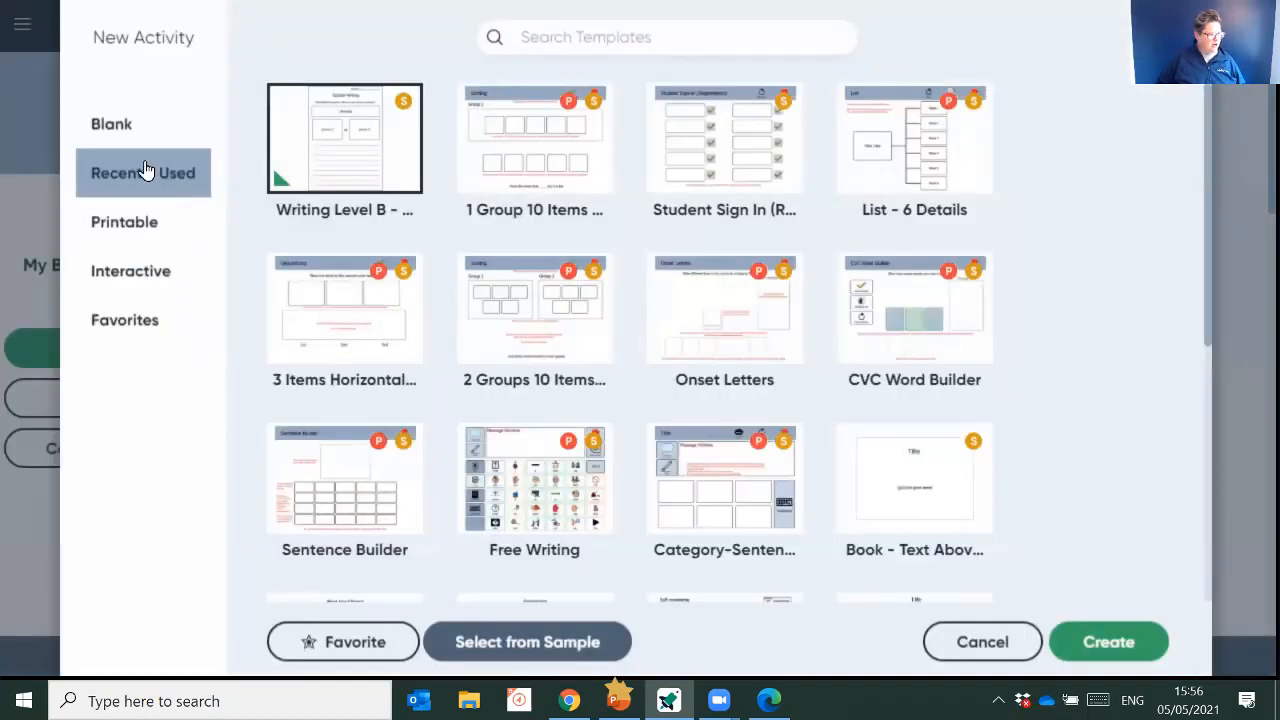
{"action": "left_click", "coordinate": [151, 225]}
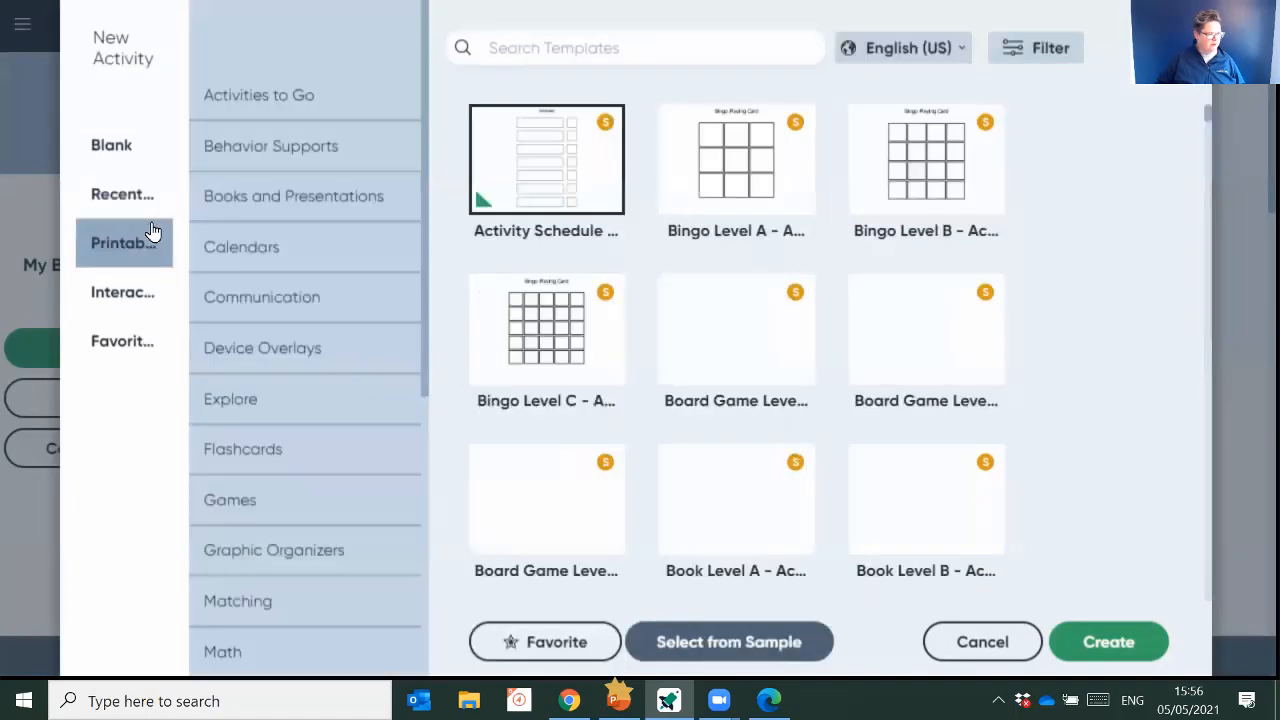
{"action": "left_click", "coordinate": [240, 110]}
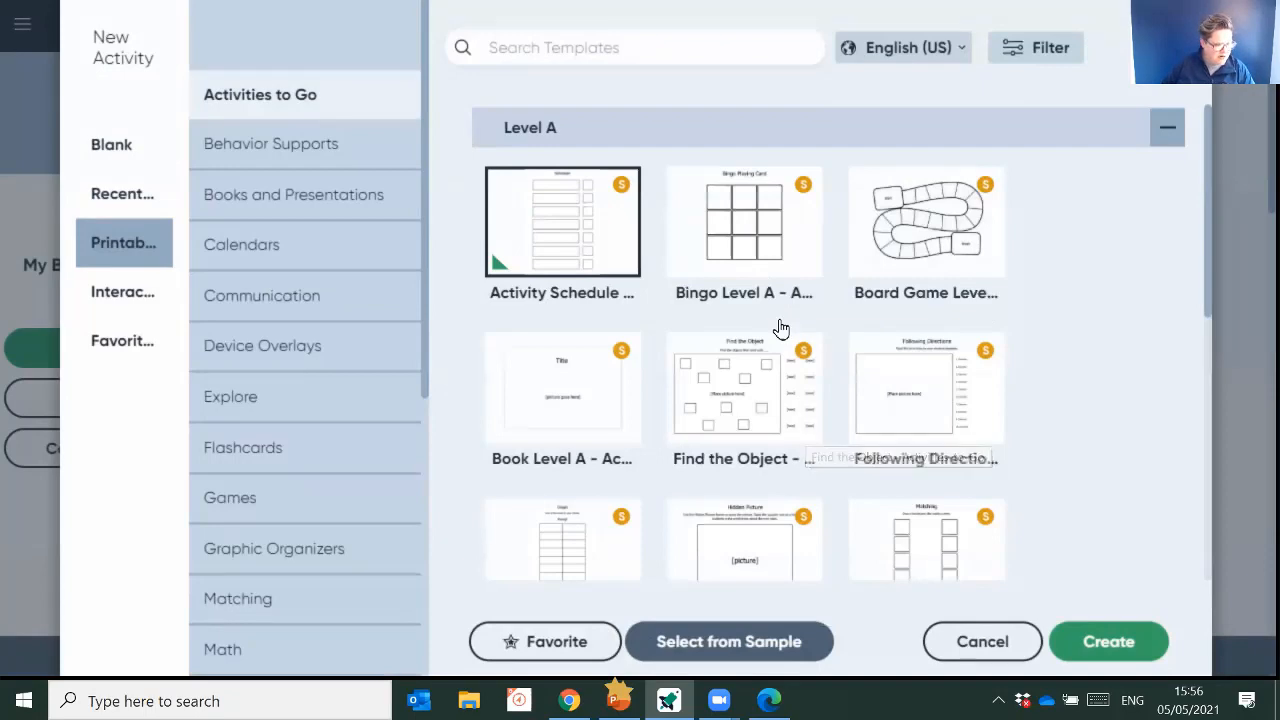
{"action": "scroll", "coordinate": [779, 329], "scroll_direction": "down", "scroll_amount": 2}
{"action": "scroll", "coordinate": [779, 329], "scroll_direction": "up", "scroll_amount": 3}
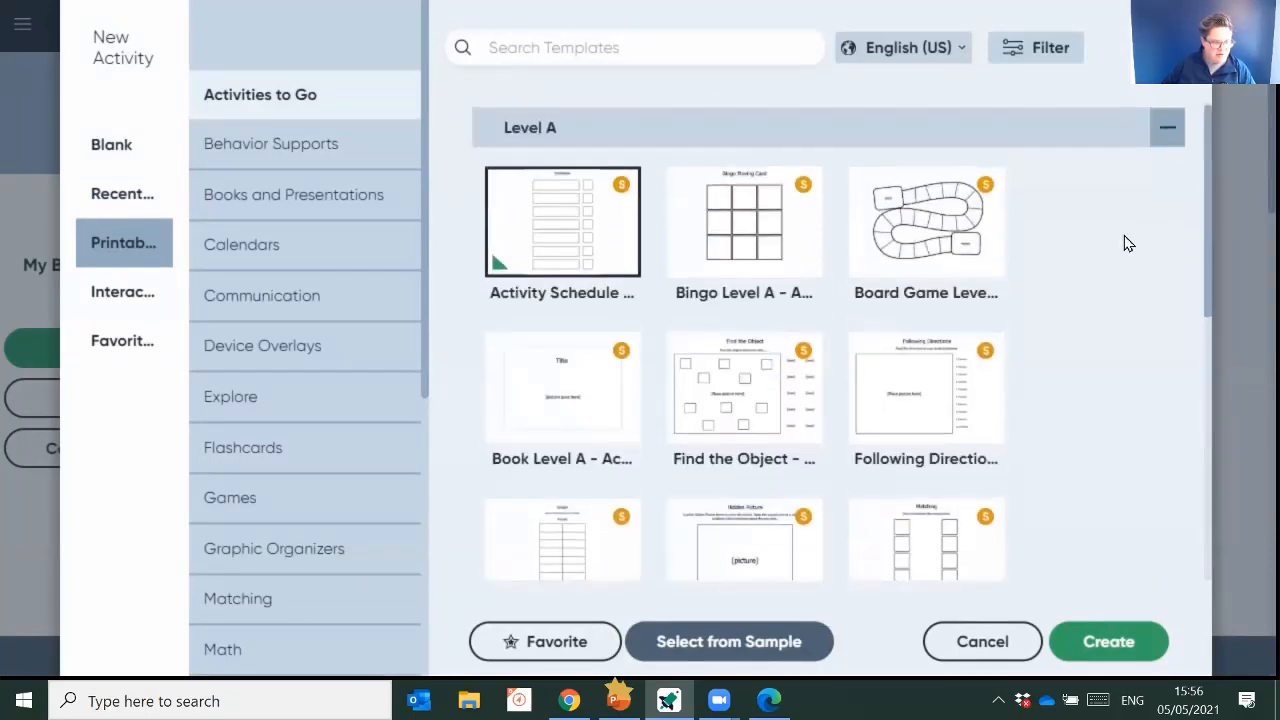
- Create a new activity from the Writing Level B template among the Level B Activities to Go templates
{"action": "left_click", "coordinate": [1160, 127]}
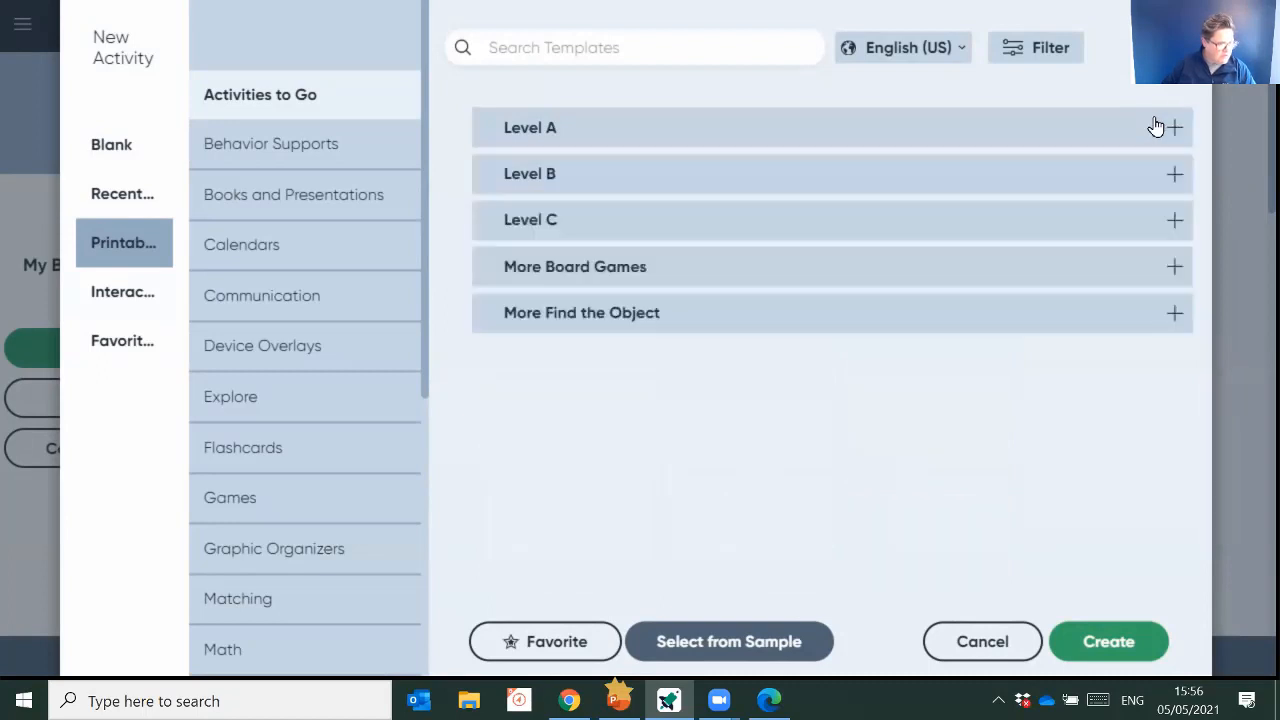
{"action": "left_click", "coordinate": [580, 185]}
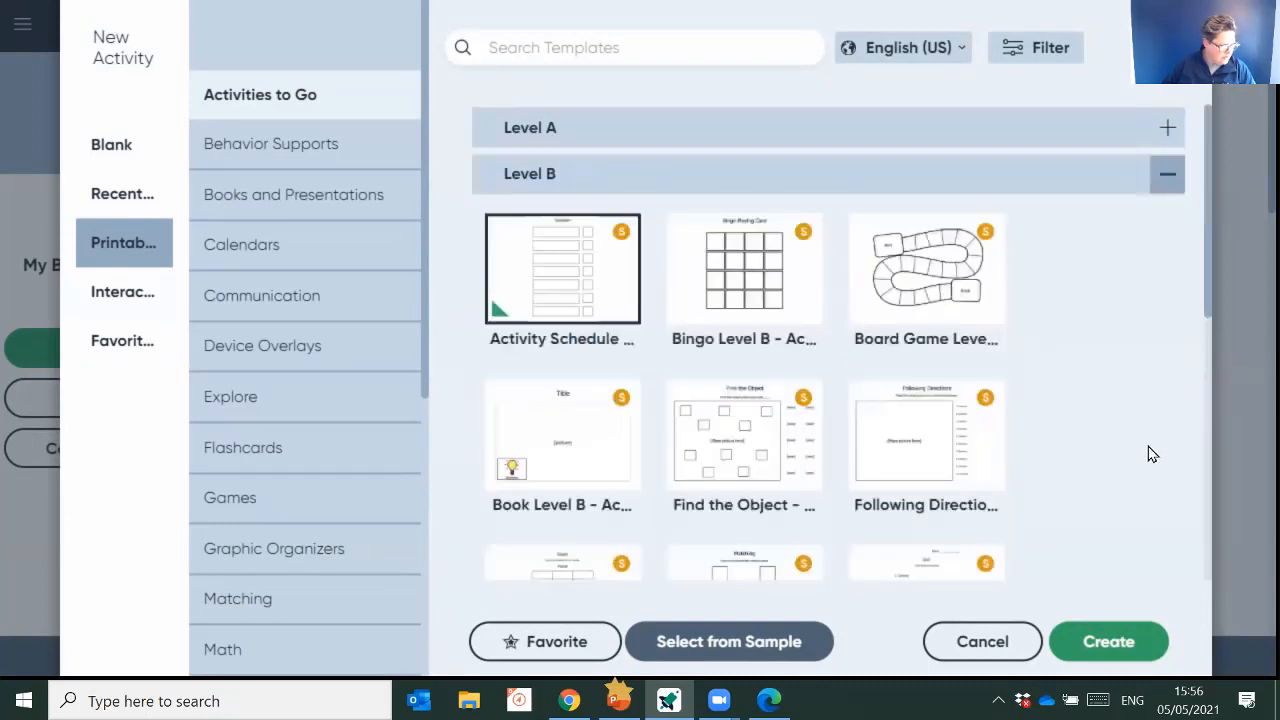
{"action": "scroll", "coordinate": [1130, 440], "scroll_direction": "down", "scroll_amount": 3}
{"action": "scroll", "coordinate": [1125, 438], "scroll_direction": "down", "scroll_amount": 2}
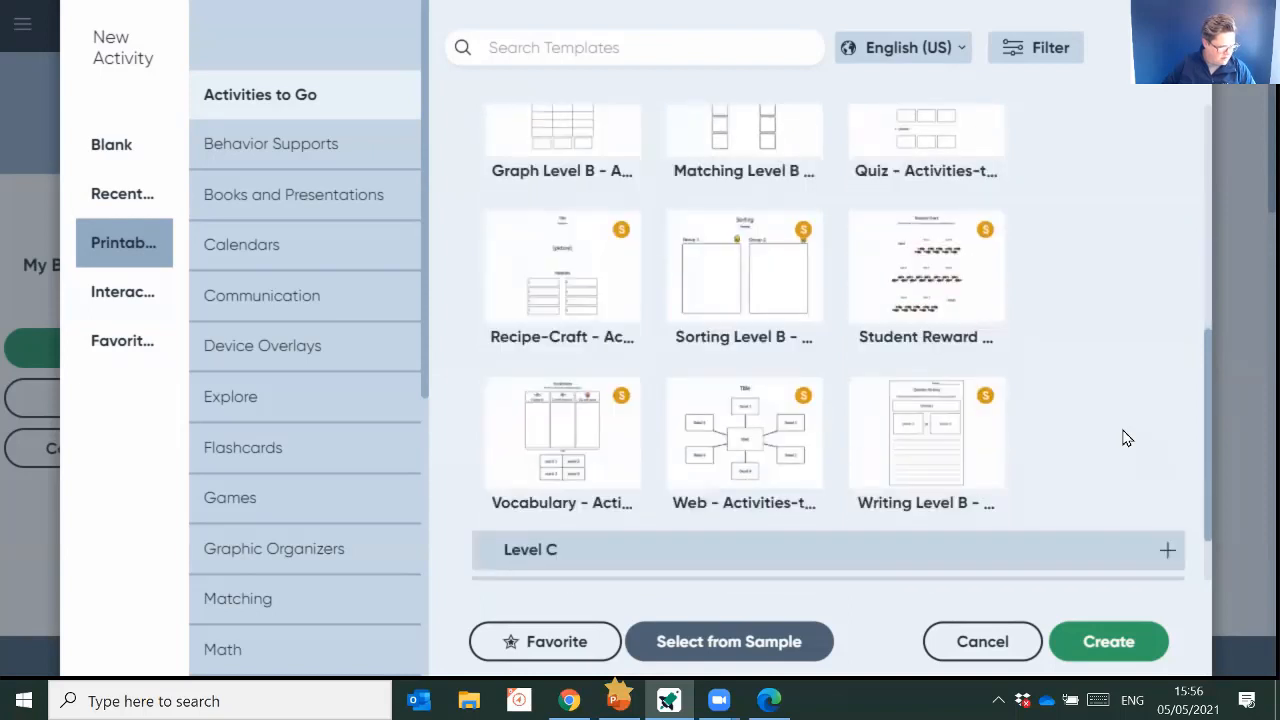
{"action": "left_click", "coordinate": [931, 434]}
{"action": "left_click", "coordinate": [1088, 641]}
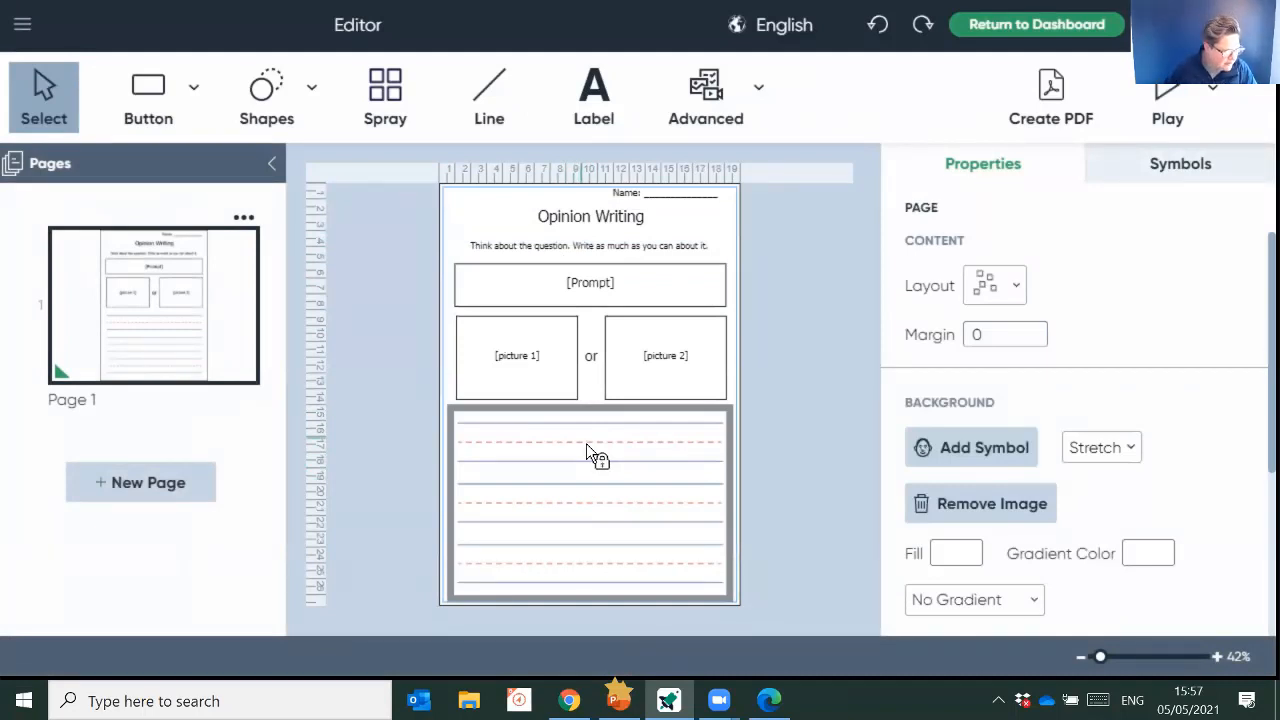
- Replace the [Prompt] placeholder with the question "How would you feel is you won a gold medal?"
{"action": "left_click", "coordinate": [606, 284]}
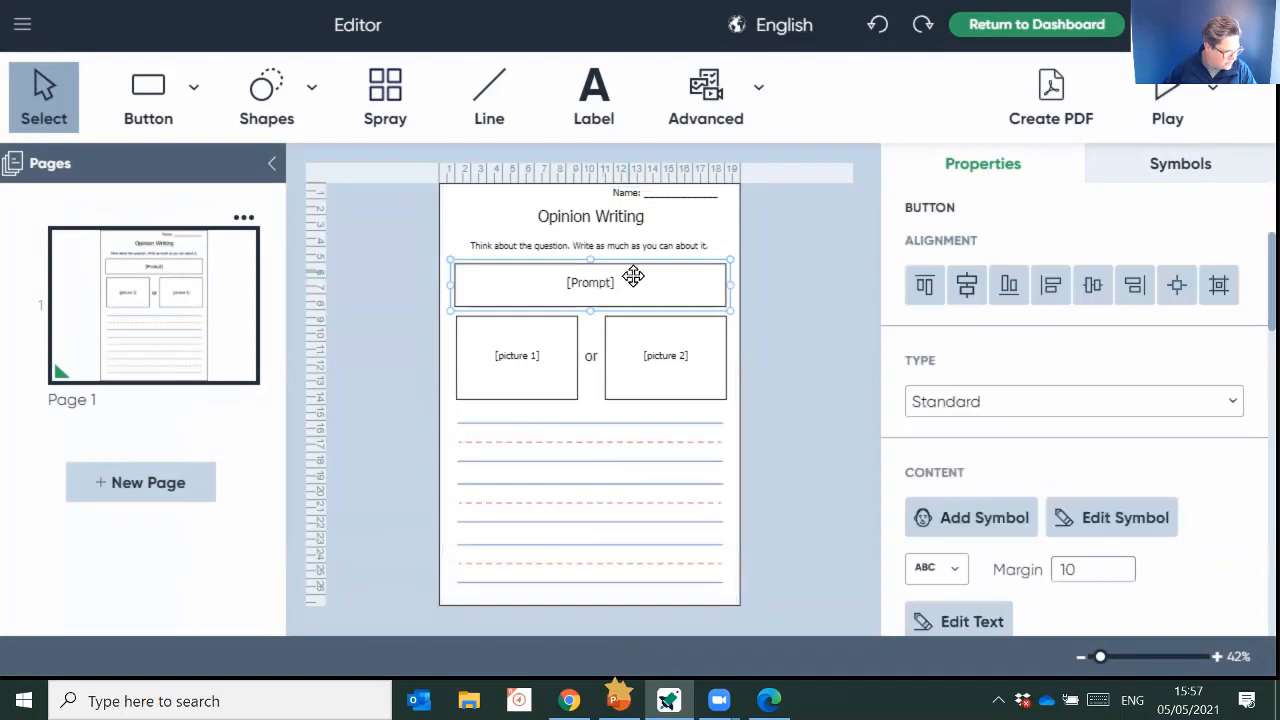
{"action": "left_click", "coordinate": [606, 284]}
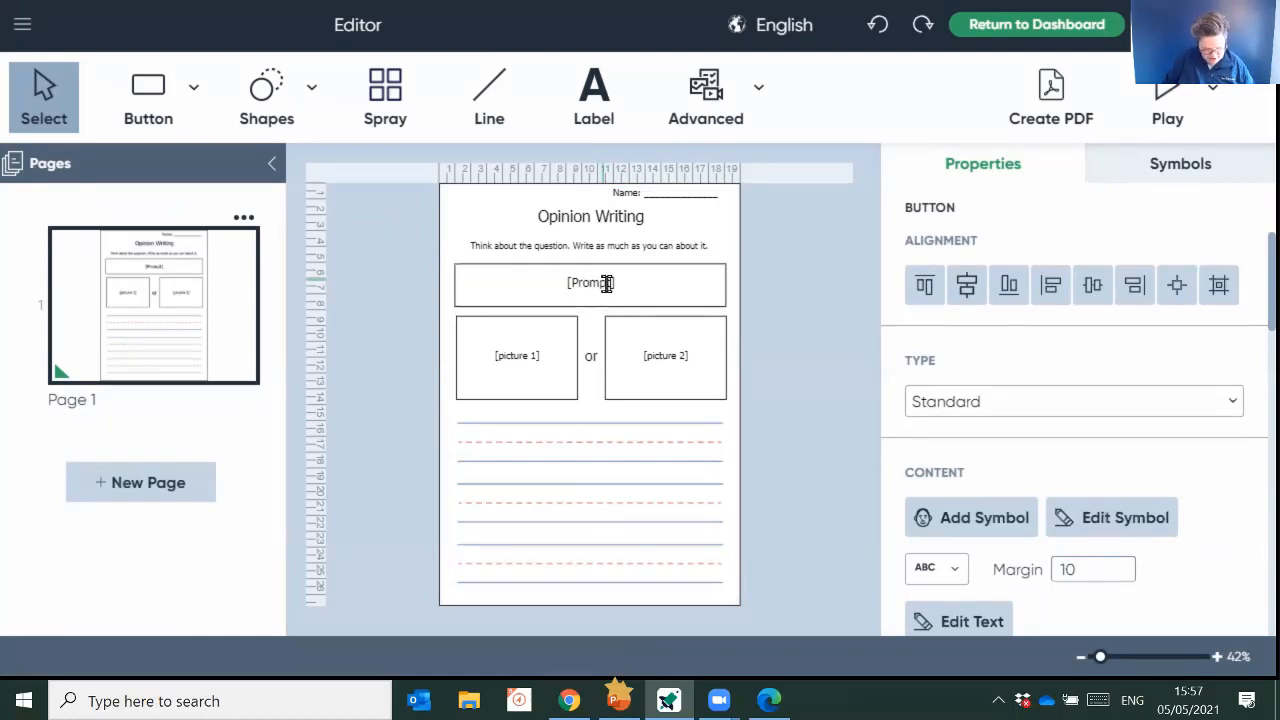
{"action": "type", "text": "Ho"}
{"action": "key", "text": "Delete"}
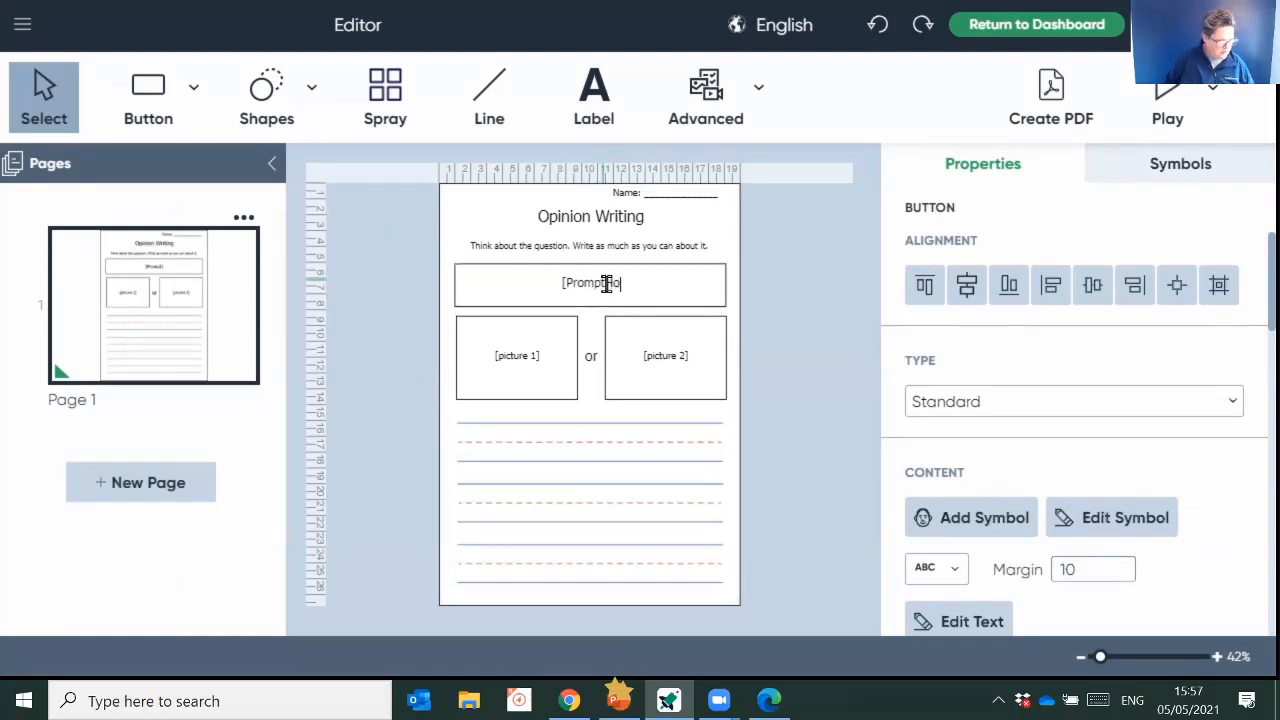
{"action": "key", "text": "BackSpace"}
{"action": "key", "text": "BackSpace"}
{"action": "key", "text": "BackSpace"}
{"action": "key", "text": "BackSpace"}
{"action": "key", "text": "BackSpace"}
{"action": "key", "text": "BackSpace"}
{"action": "key", "text": "BackSpace"}
{"action": "key", "text": "BackSpace"}
{"action": "key", "text": "BackSpace"}
{"action": "type", "text": "How"}
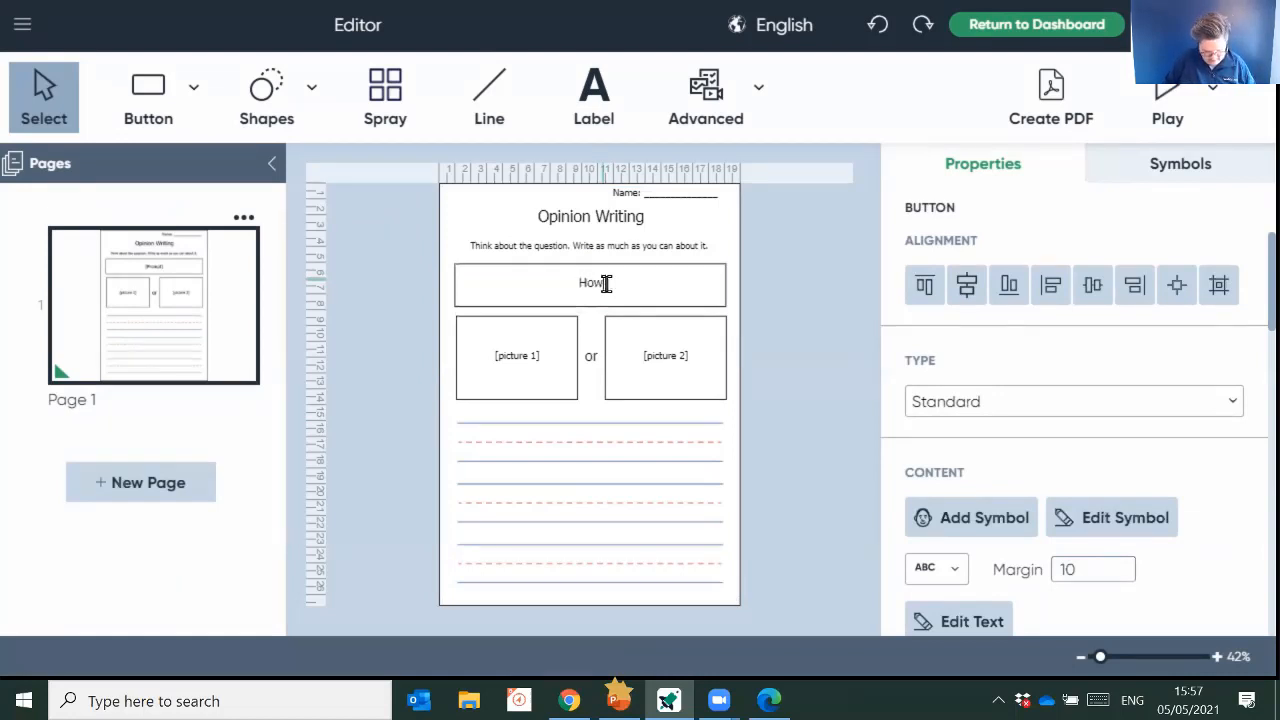
{"action": "type", "text": " would you fee"}
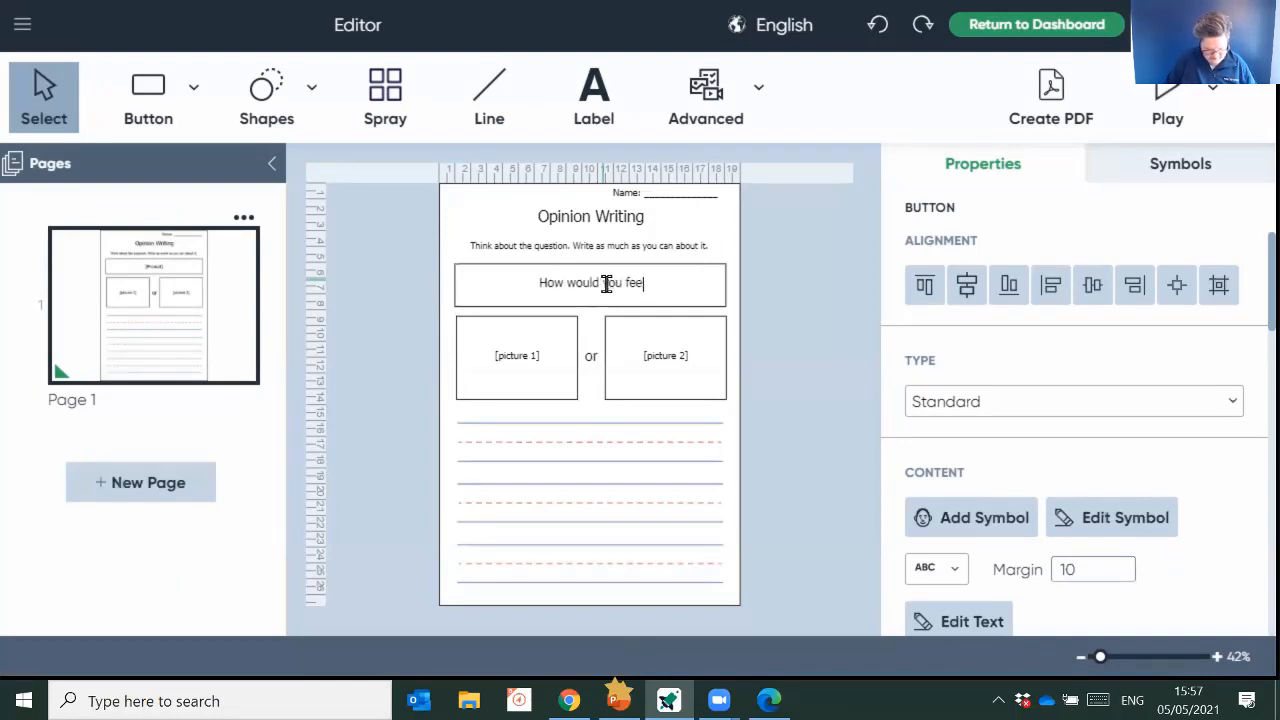
{"action": "type", "text": "l is you"}
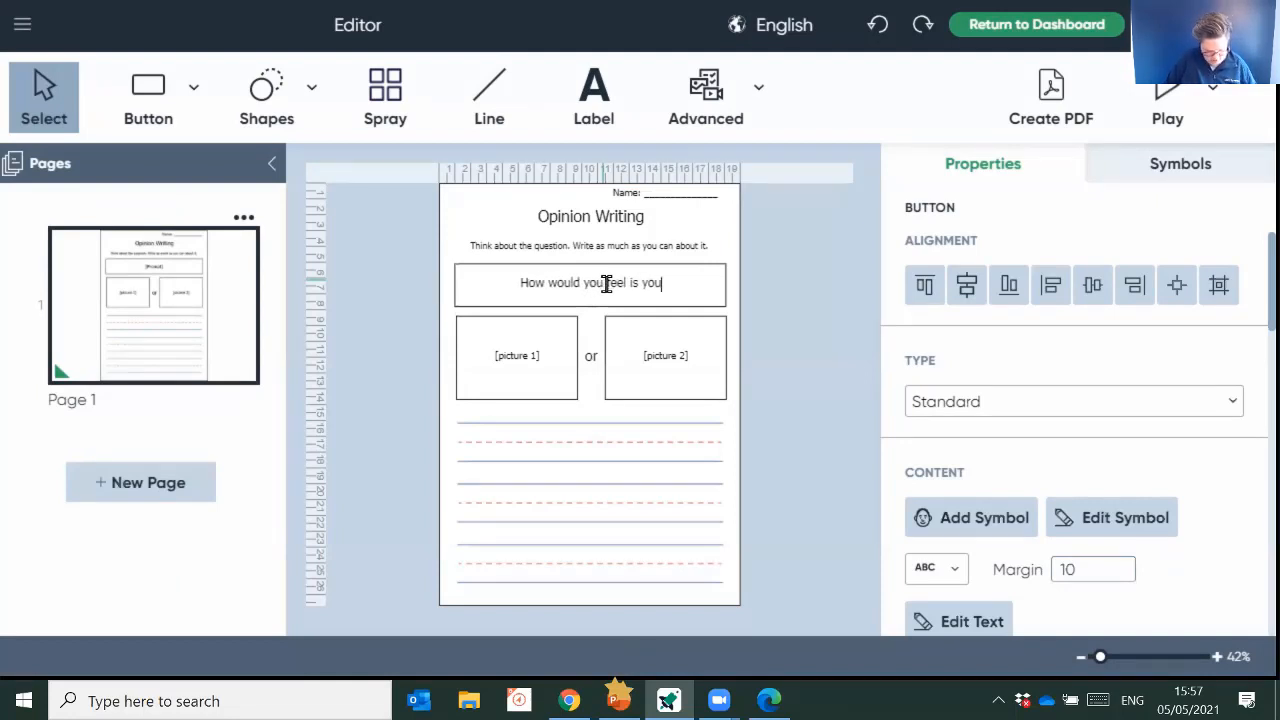
{"action": "type", "text": " won a gold me"}
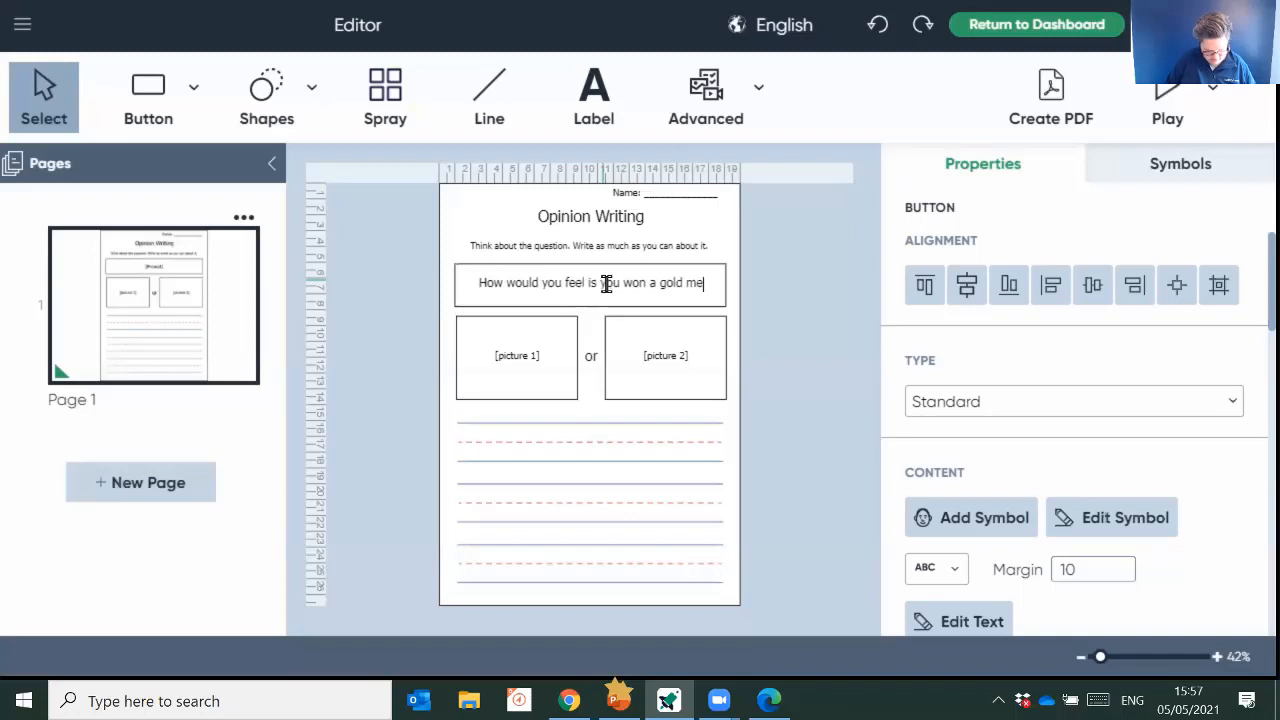
{"action": "type", "text": "dal?"}
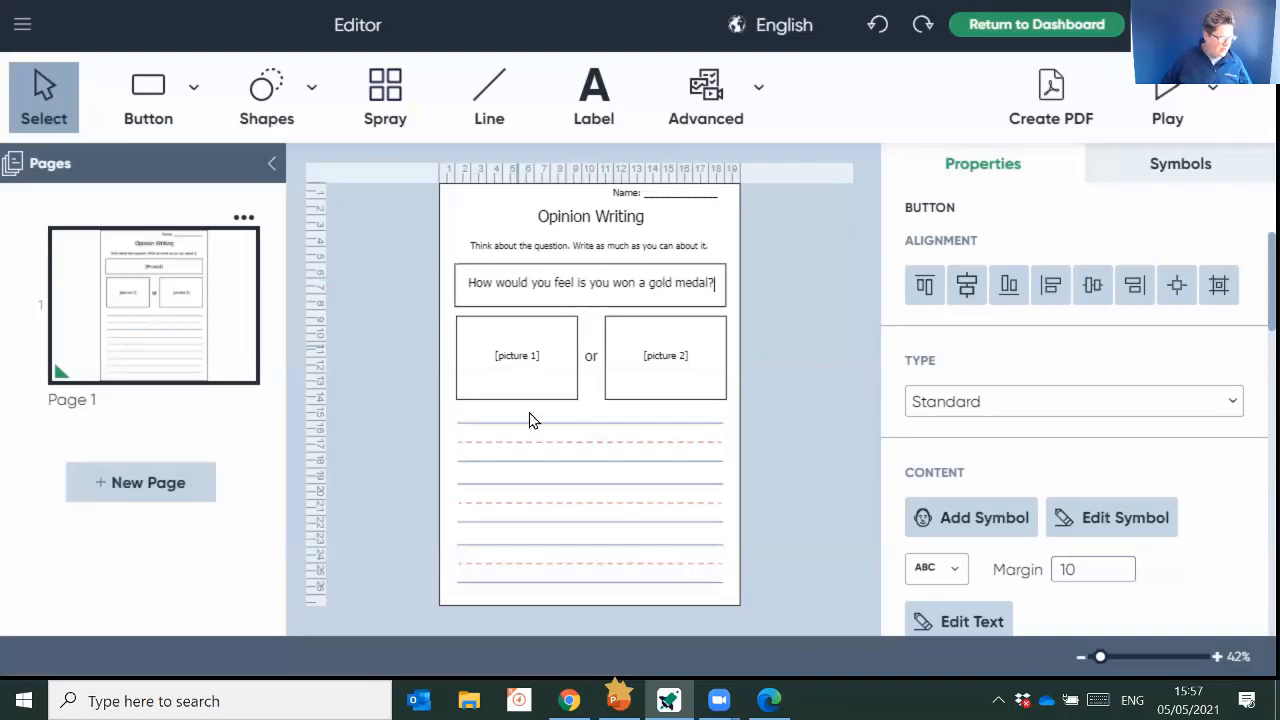
- Fill the [picture 1] box with the gold medal symbol that has a red ribbon, found by searching for "gold medal"
{"action": "left_click", "coordinate": [510, 360]}
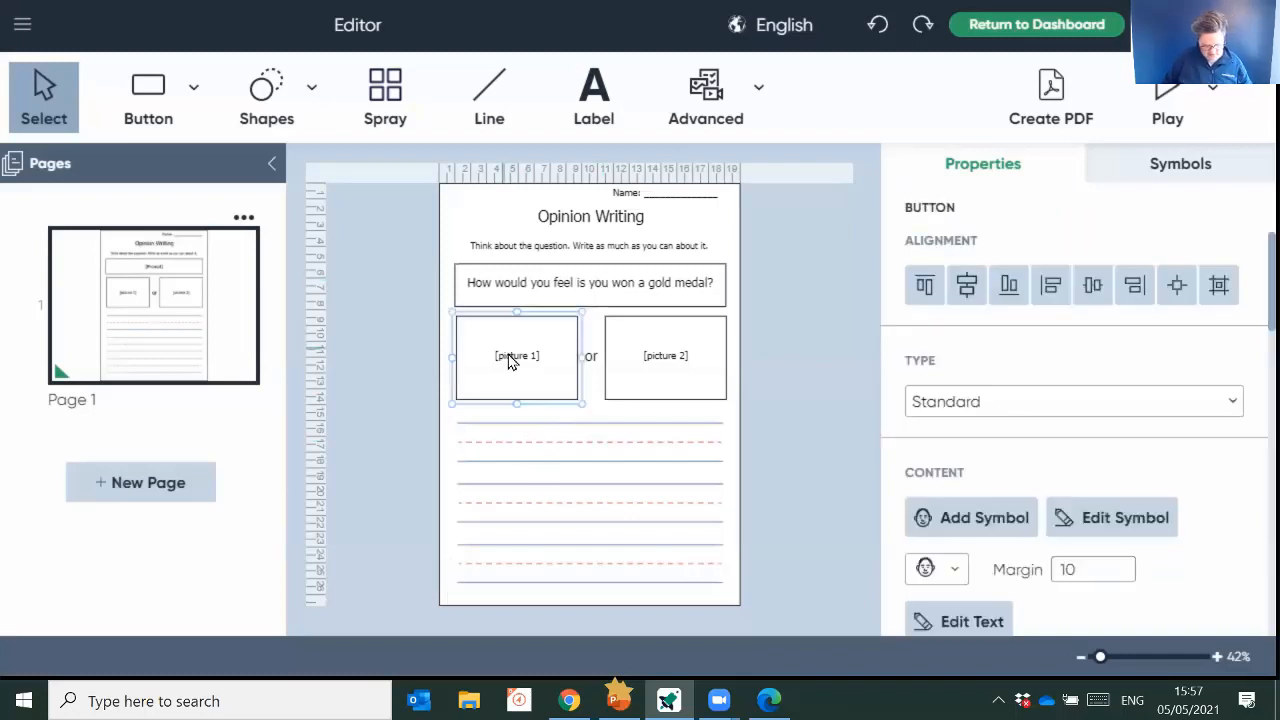
{"action": "type", "text": "gold "}
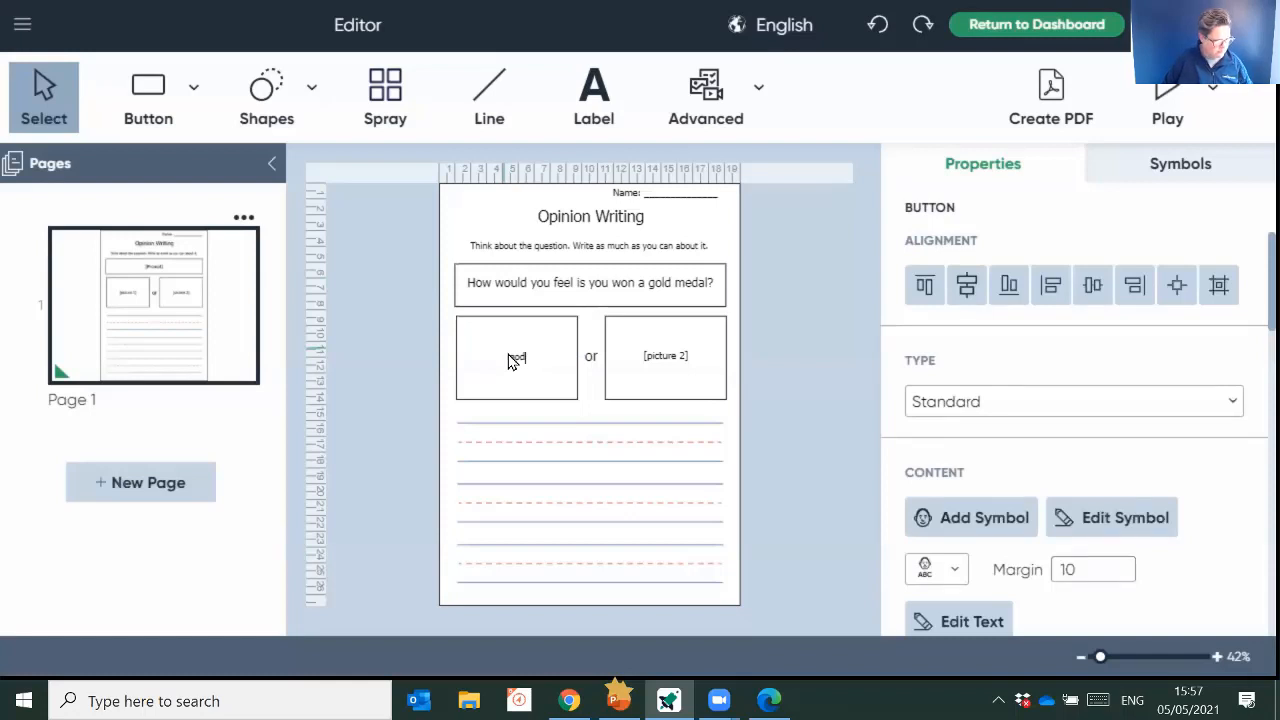
{"action": "type", "text": "medal"}
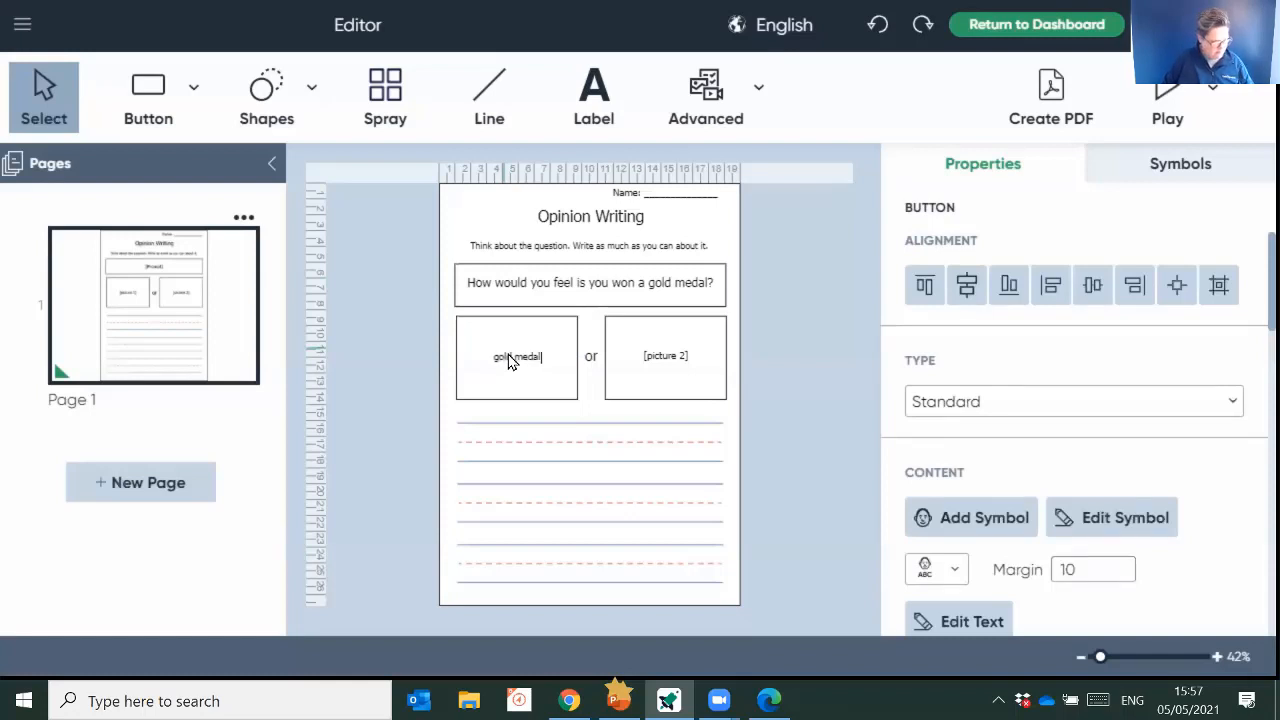
{"action": "key", "text": "Return"}
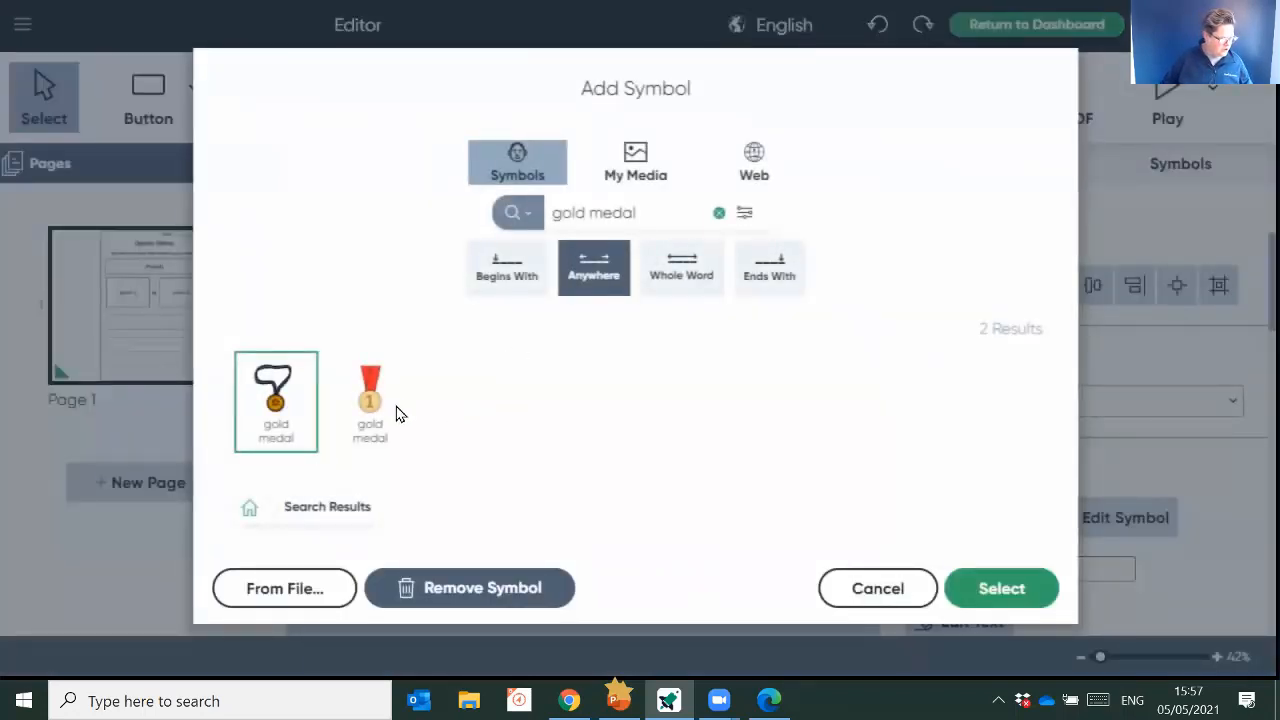
{"action": "left_click", "coordinate": [384, 406]}
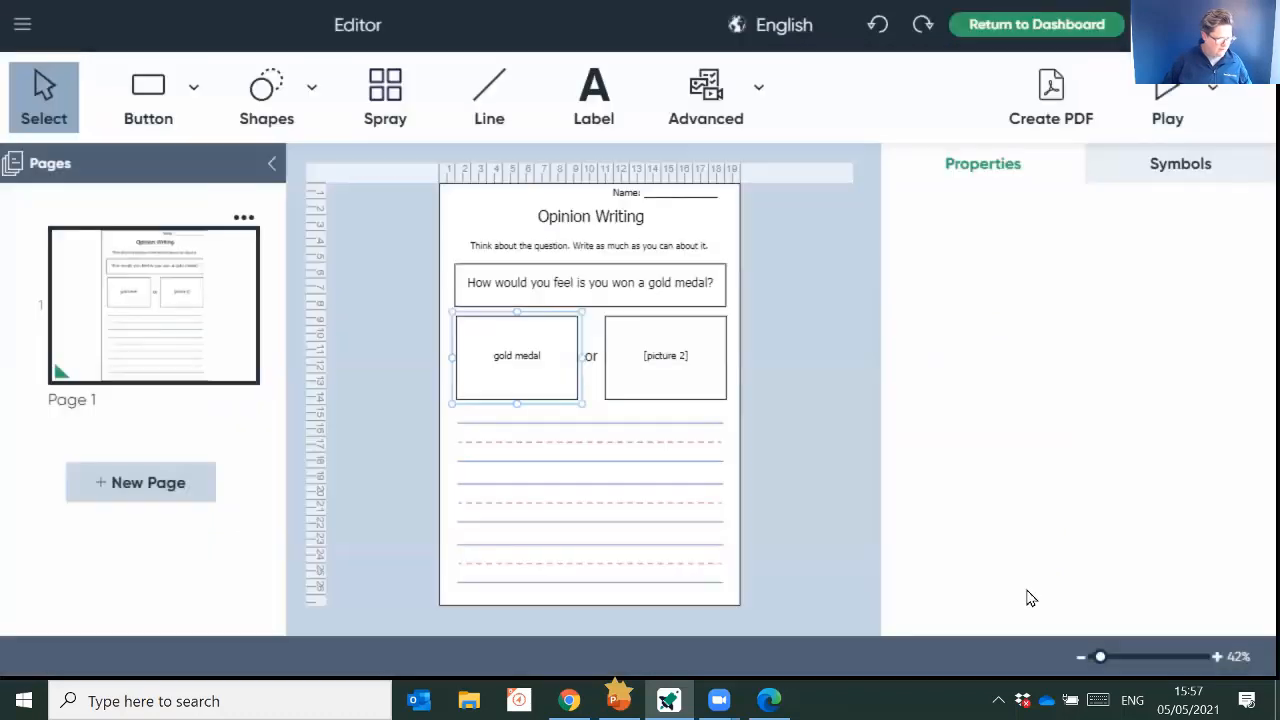
{"action": "left_click", "coordinate": [1026, 594]}
- Enter "stadium" in the [picture 2] box and search the web for a matching picture
{"action": "left_click", "coordinate": [689, 362]}
{"action": "type", "text": "stadium"}
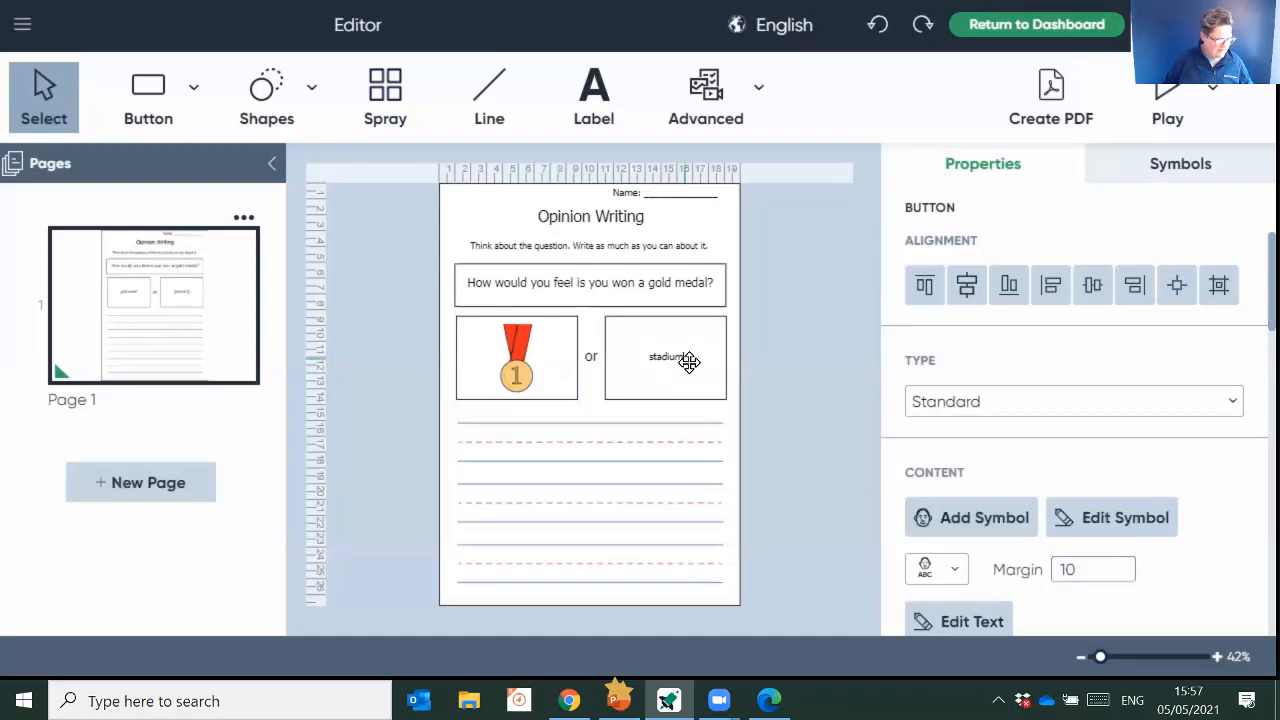
{"action": "double_click", "coordinate": [689, 362]}
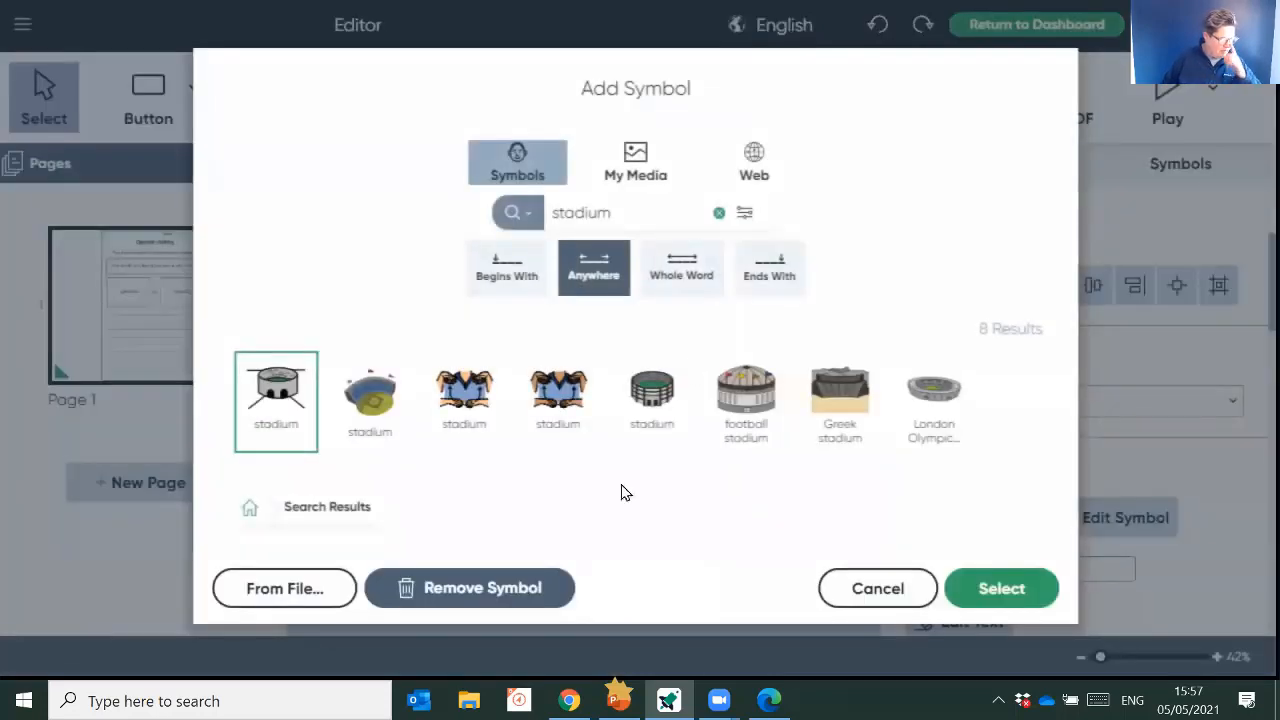
{"action": "left_click", "coordinate": [754, 163]}
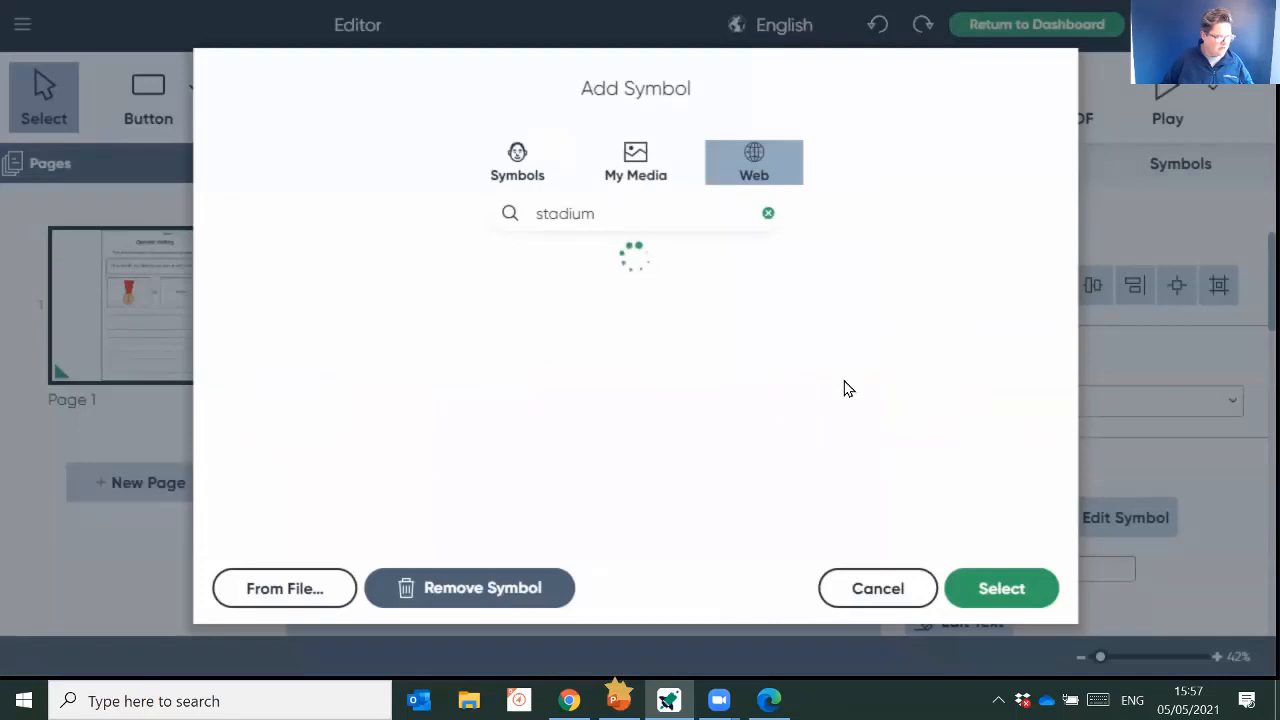